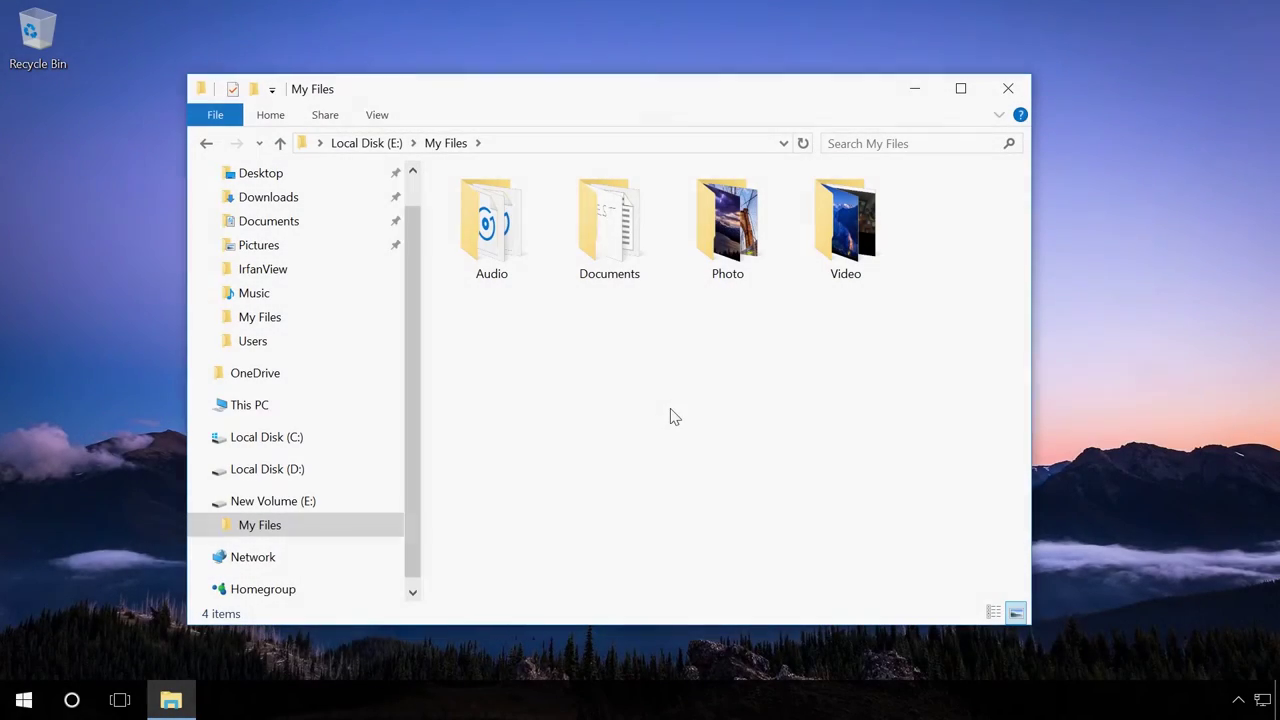
Delete the Audio, Documents, Photo and Video folders in E:\My Files, then empty the Recycle Bin
{"action": "left_click_drag", "start_coordinate": [924, 384], "coordinate": [480, 230]}
{"action": "right_click", "coordinate": [481, 230]}
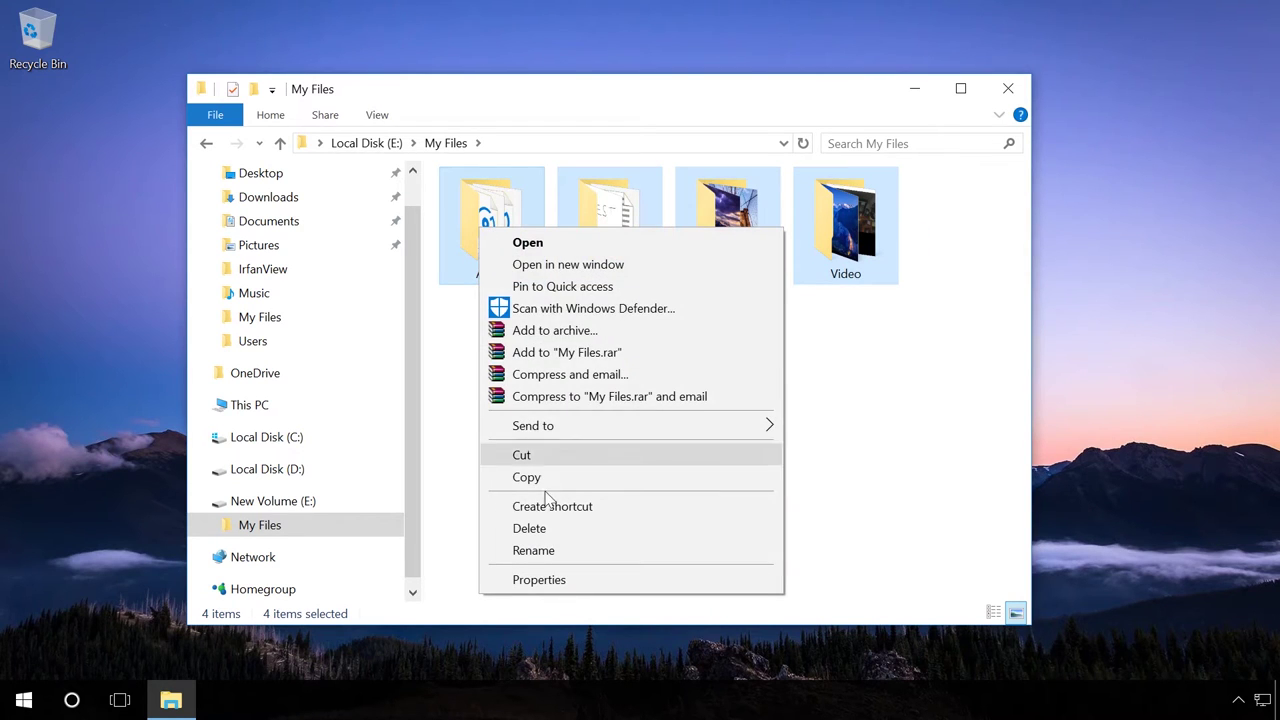
{"action": "left_click", "coordinate": [540, 528]}
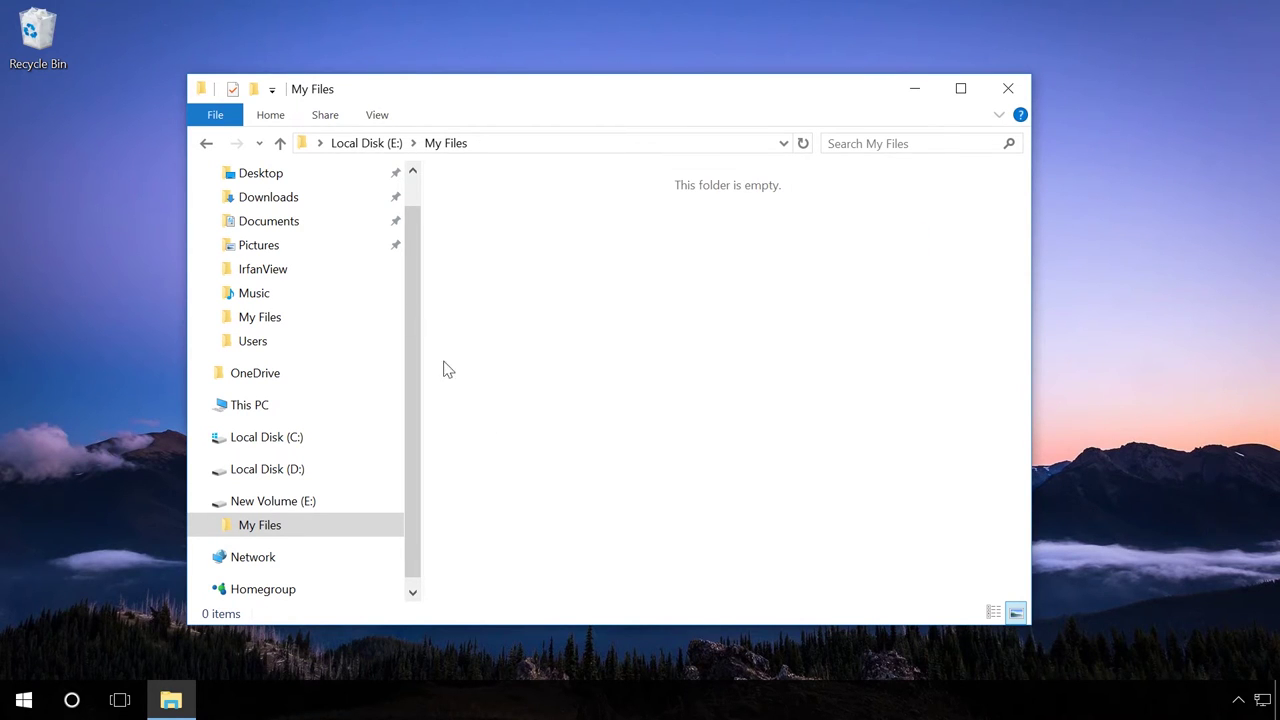
{"action": "right_click", "coordinate": [44, 45]}
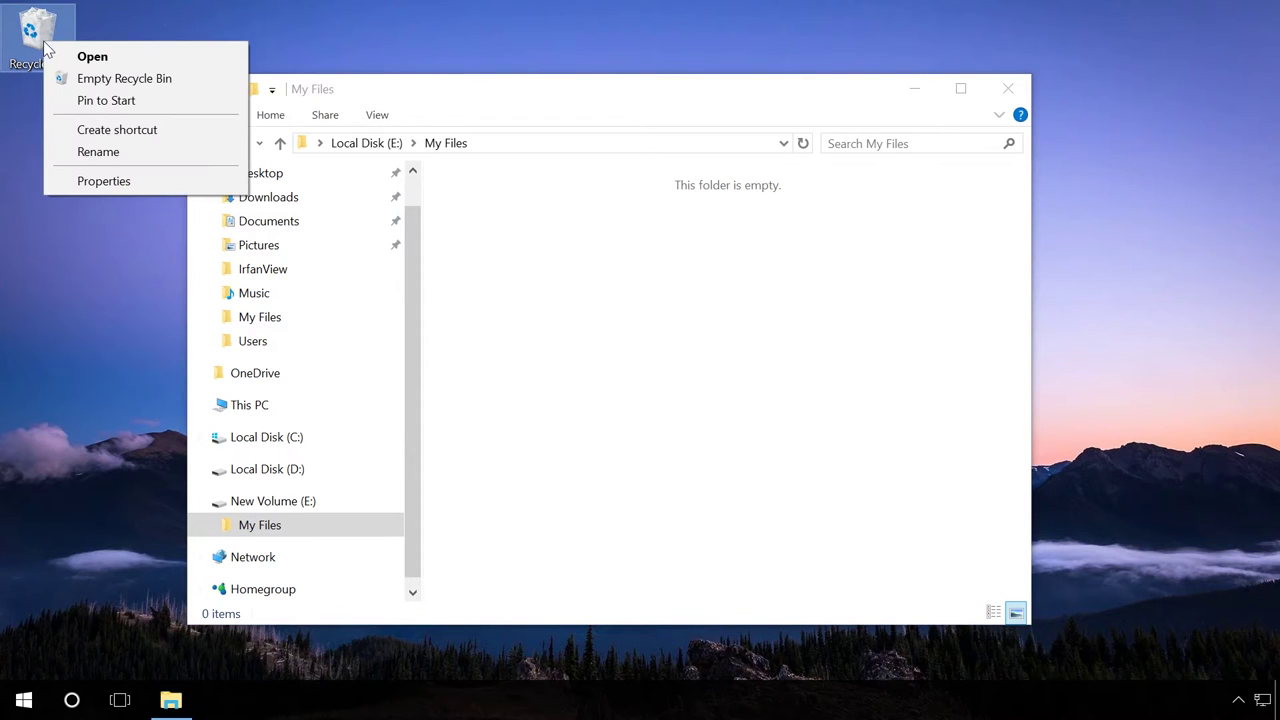
{"action": "left_click", "coordinate": [92, 77]}
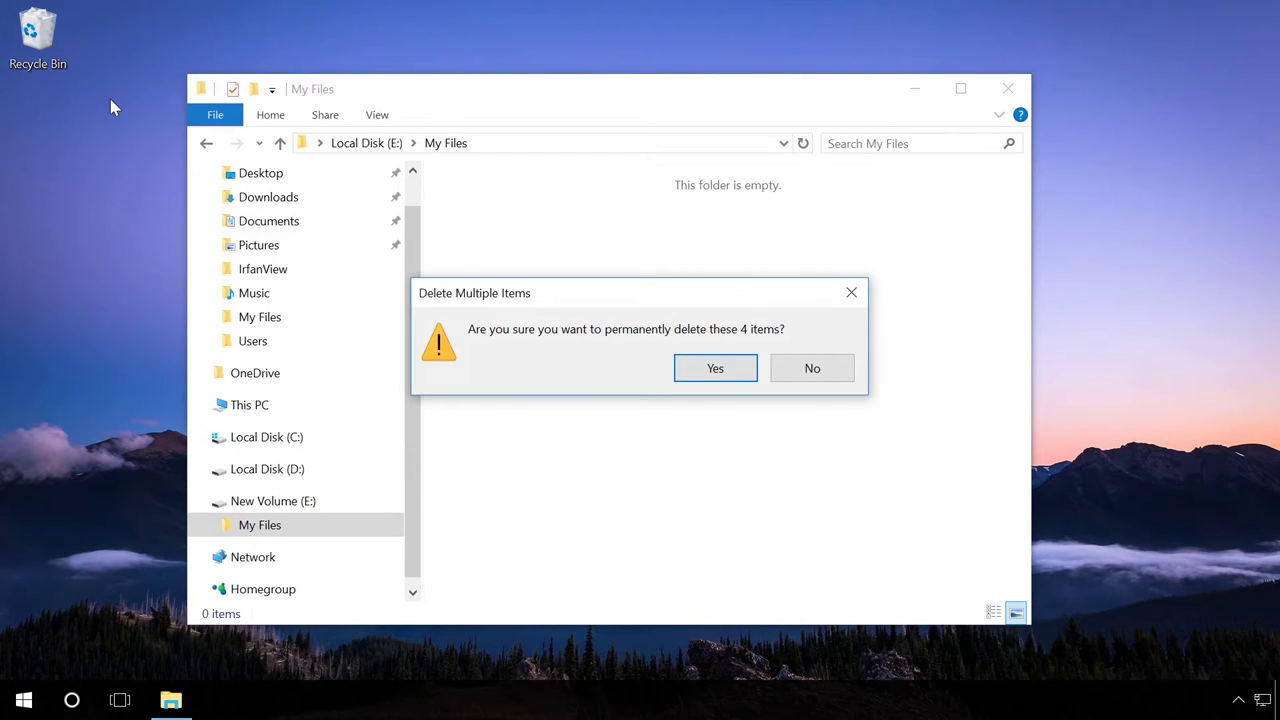
Confirm permanent deletion of the 4 items, then scan drive E: for deleted files
{"action": "left_click", "coordinate": [697, 369]}
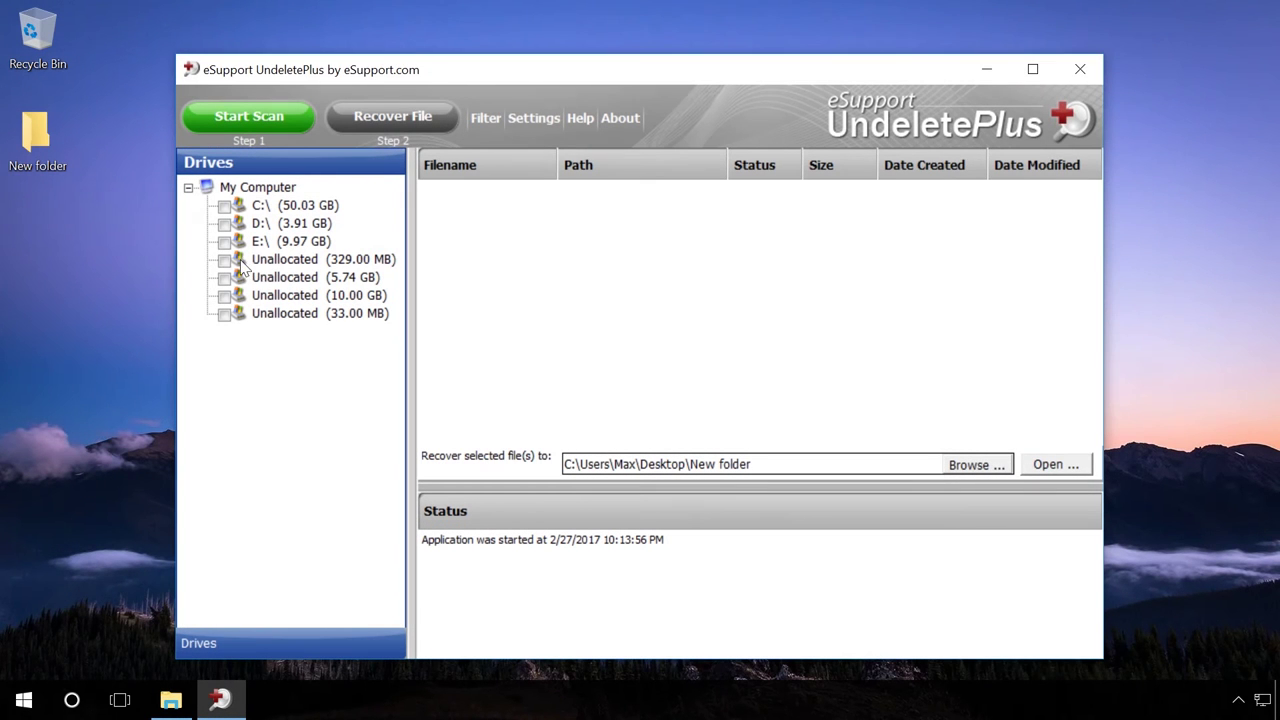
{"action": "left_click", "coordinate": [225, 243]}
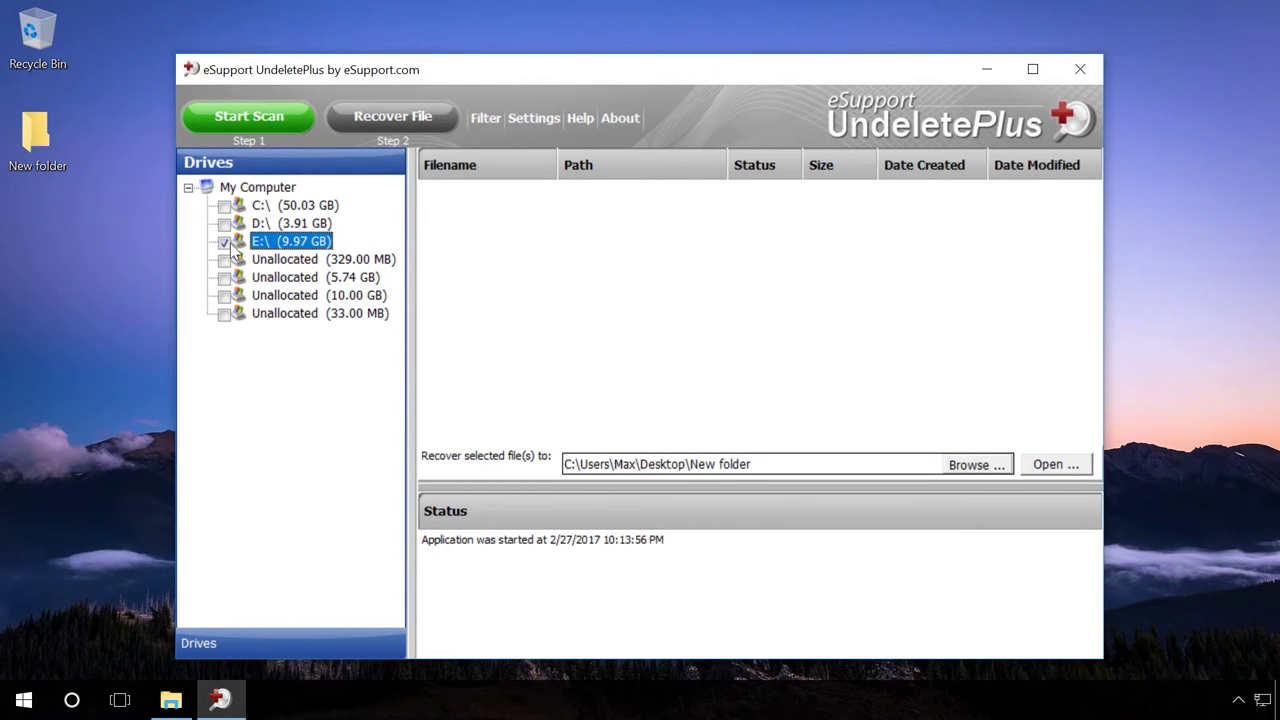
{"action": "left_click", "coordinate": [249, 118]}
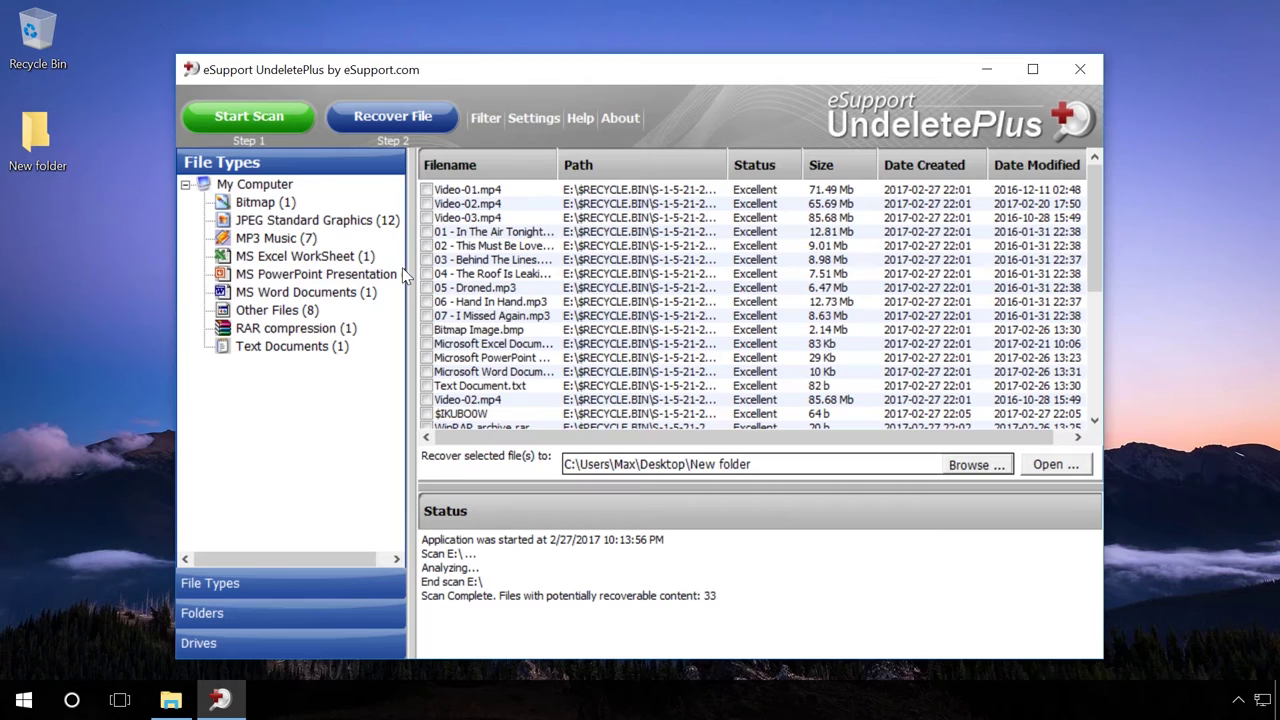
Review each deleted file category from Bitmap to Text Documents, ending on the 12 JPEG images
{"action": "left_click", "coordinate": [279, 206]}
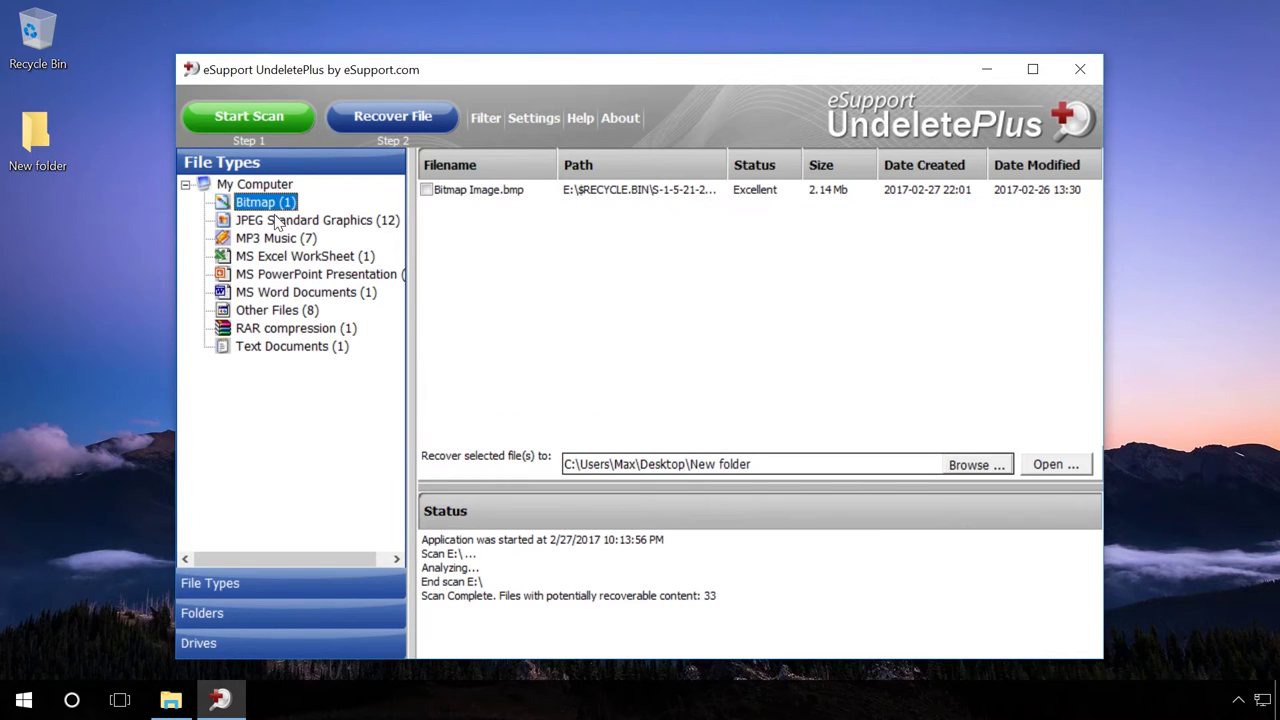
{"action": "left_click", "coordinate": [277, 221]}
{"action": "left_click", "coordinate": [279, 240]}
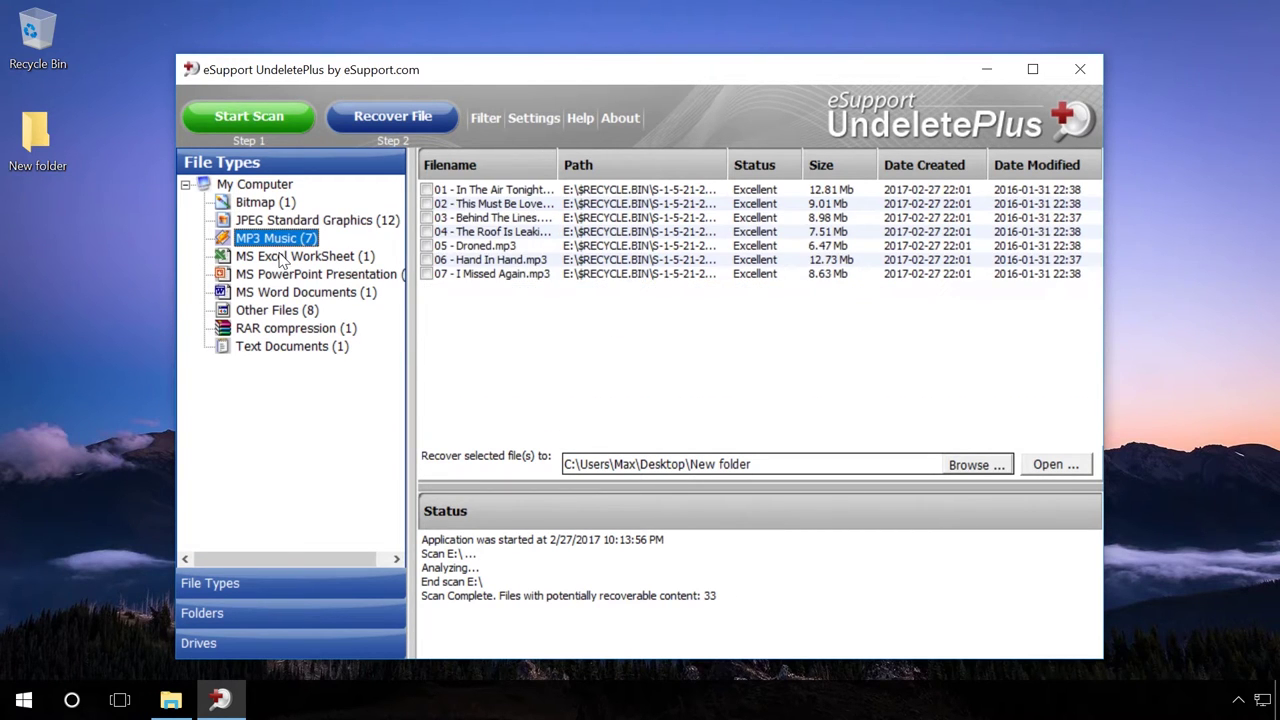
{"action": "left_click", "coordinate": [282, 258]}
{"action": "left_click", "coordinate": [285, 276]}
{"action": "left_click", "coordinate": [284, 293]}
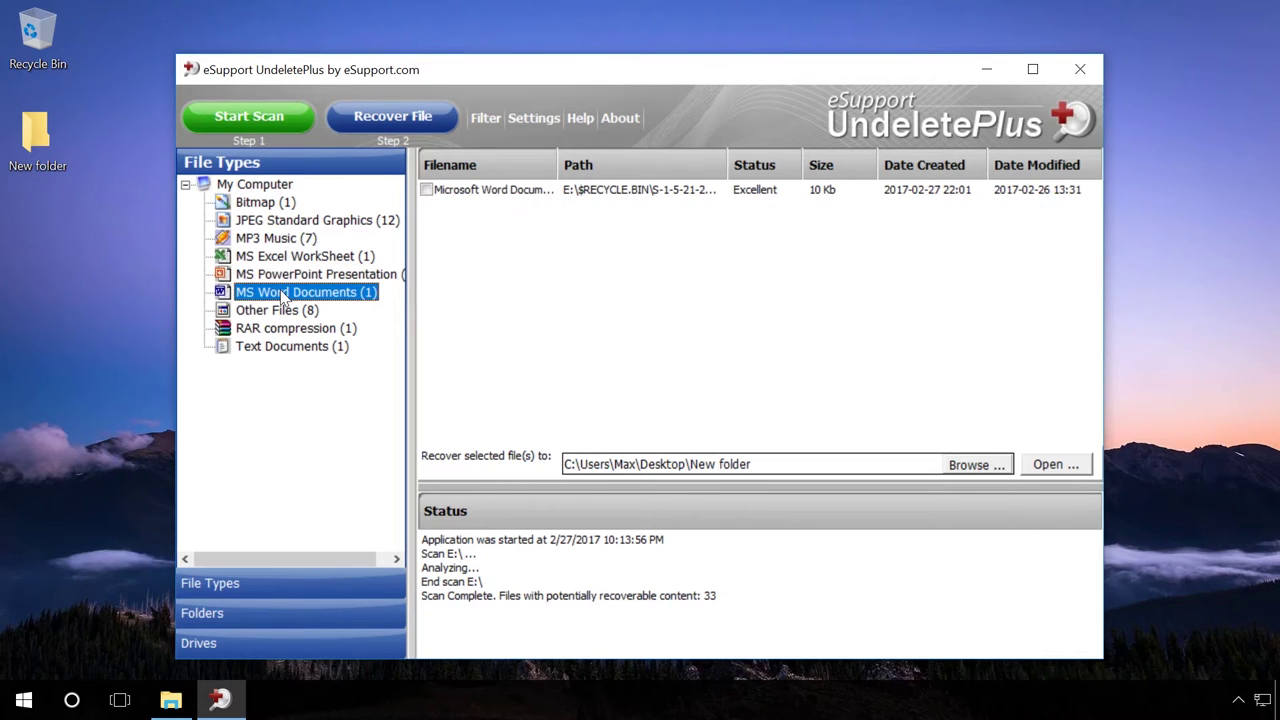
{"action": "left_click", "coordinate": [281, 312]}
{"action": "left_click", "coordinate": [282, 330]}
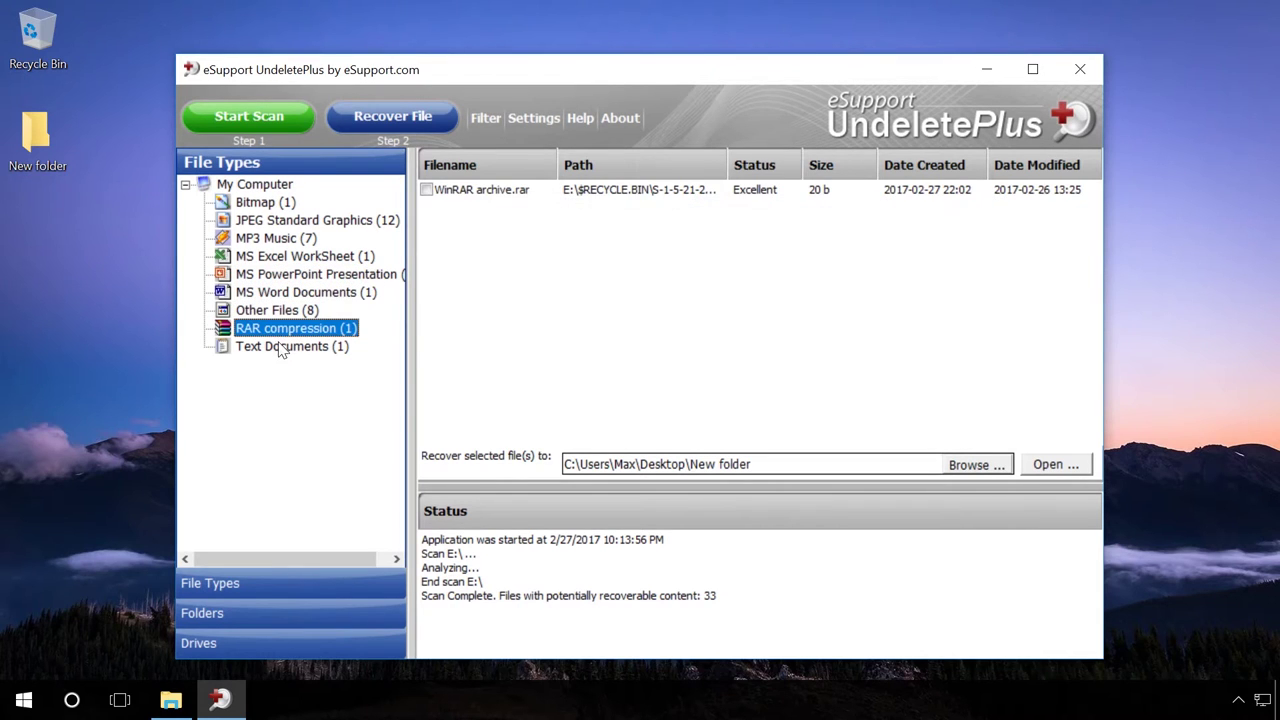
{"action": "left_click", "coordinate": [281, 348]}
{"action": "left_click", "coordinate": [281, 224]}
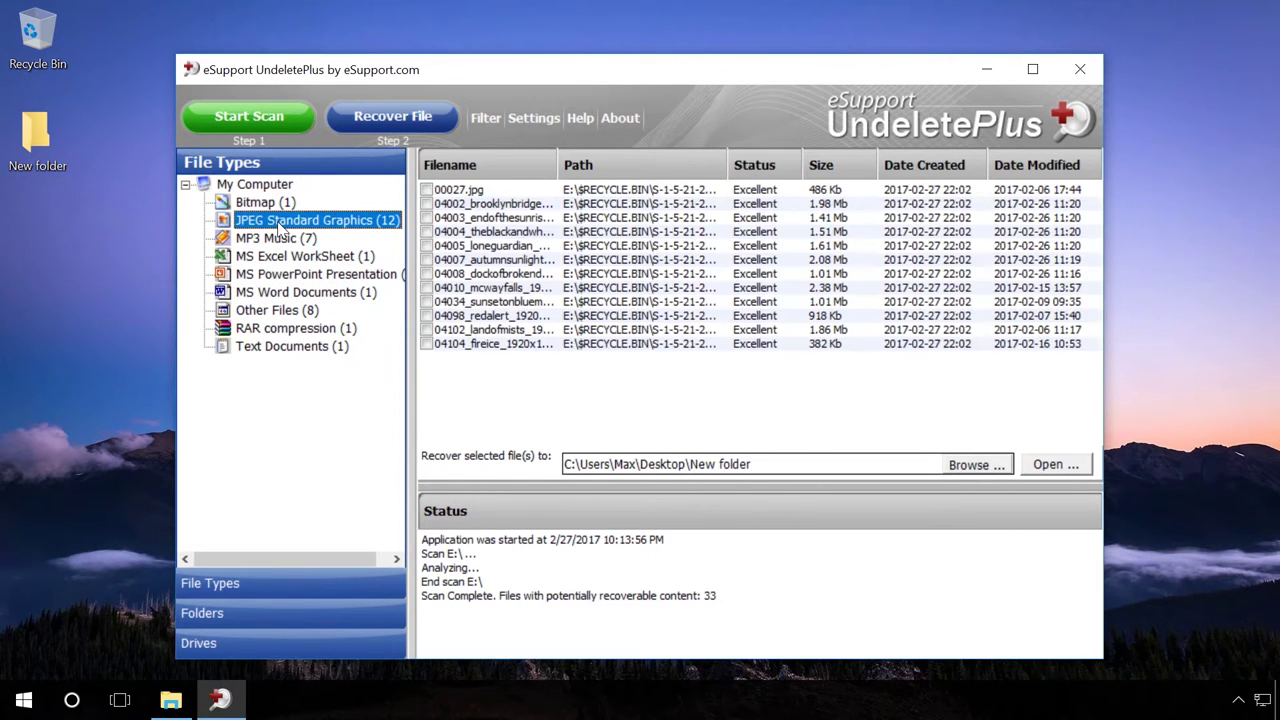
Mark the Brooklyn bridge, 04003 sunrise and 04004 snowy photos, then browse results by folder
{"action": "left_click", "coordinate": [505, 204]}
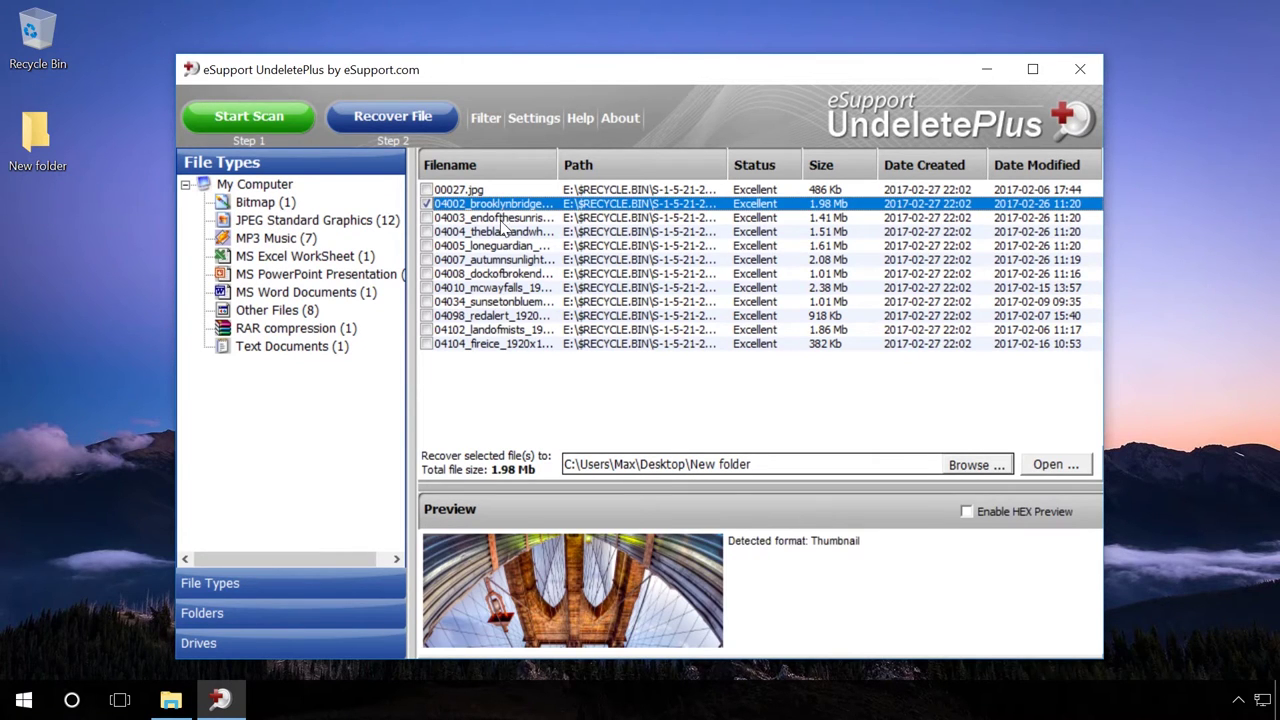
{"action": "left_click", "coordinate": [501, 222]}
{"action": "left_click", "coordinate": [502, 233]}
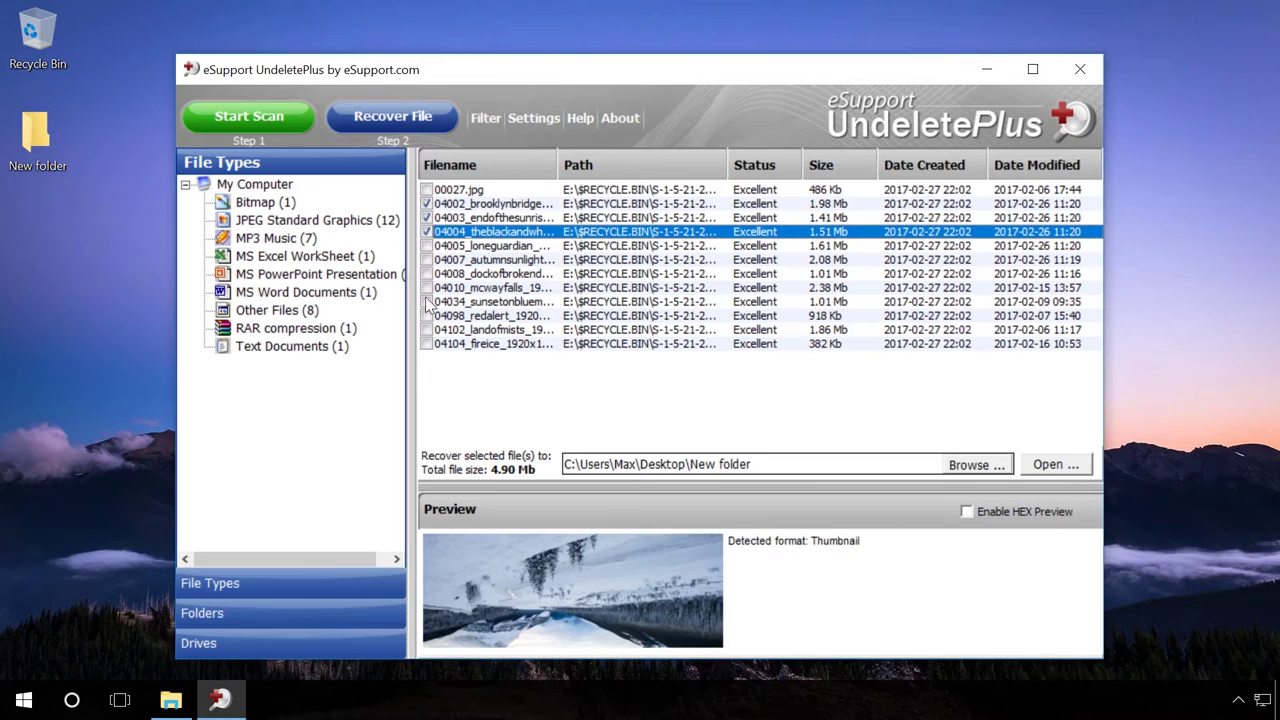
{"action": "left_click", "coordinate": [219, 616]}
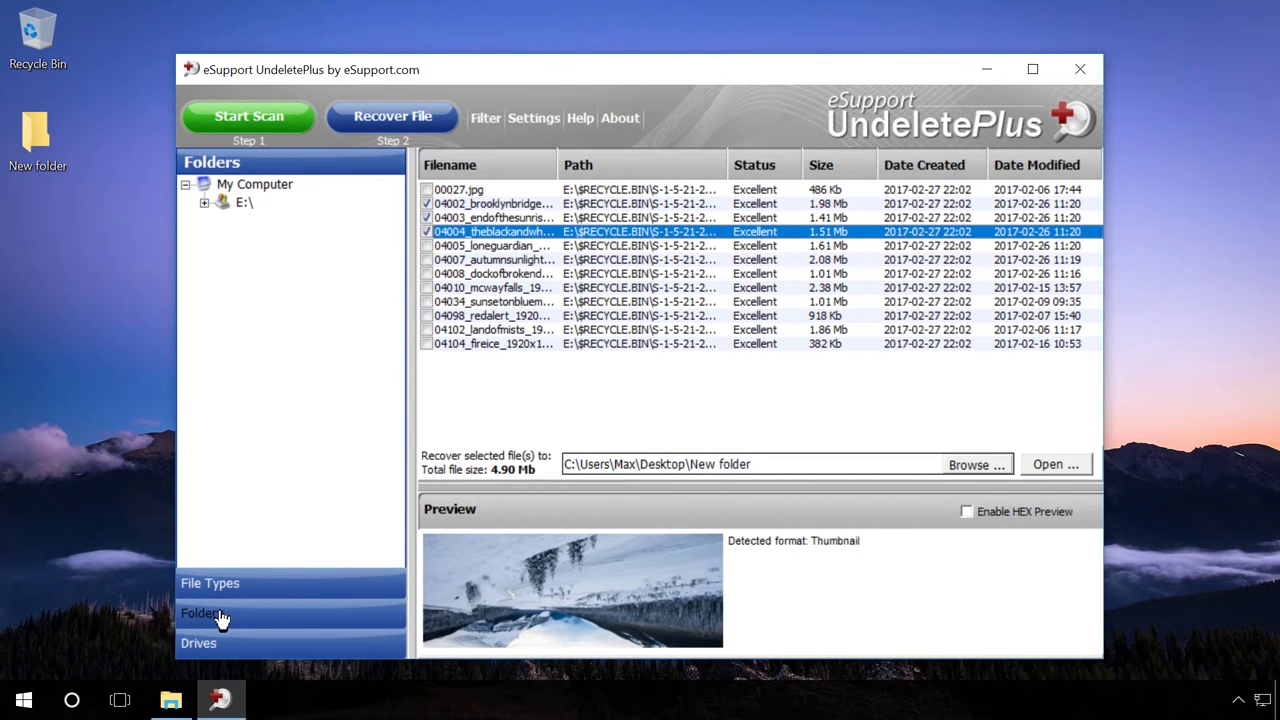
Open the $R98XL69 folder under E:\$RECYCLE.BIN and mark 00027.jpg for recovery
{"action": "left_click", "coordinate": [205, 203]}
{"action": "left_click", "coordinate": [223, 221]}
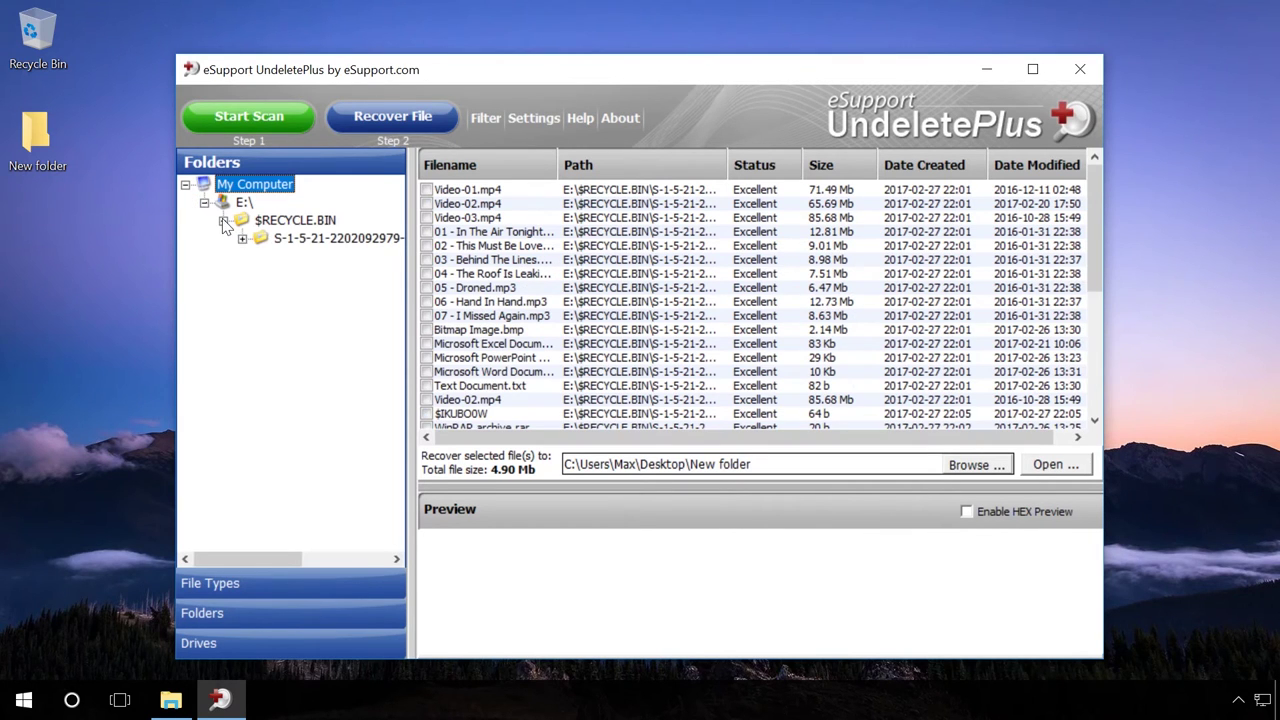
{"action": "left_click", "coordinate": [242, 238]}
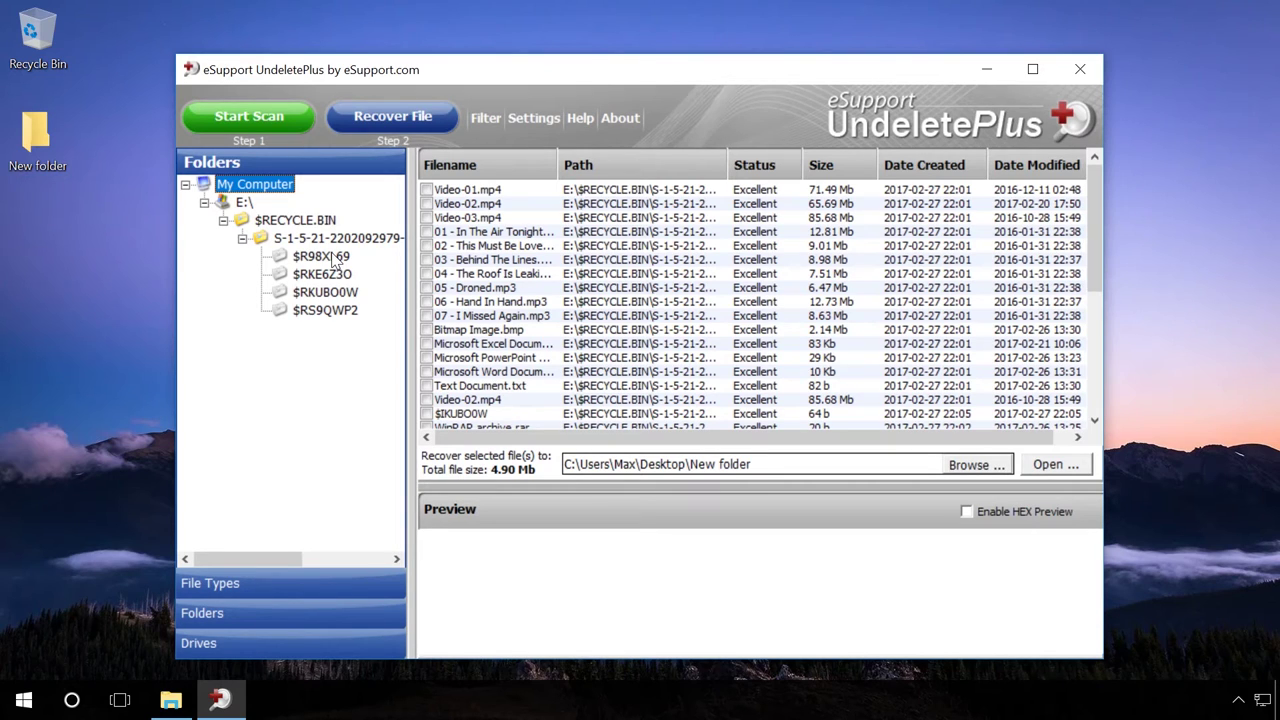
{"action": "left_click", "coordinate": [321, 257]}
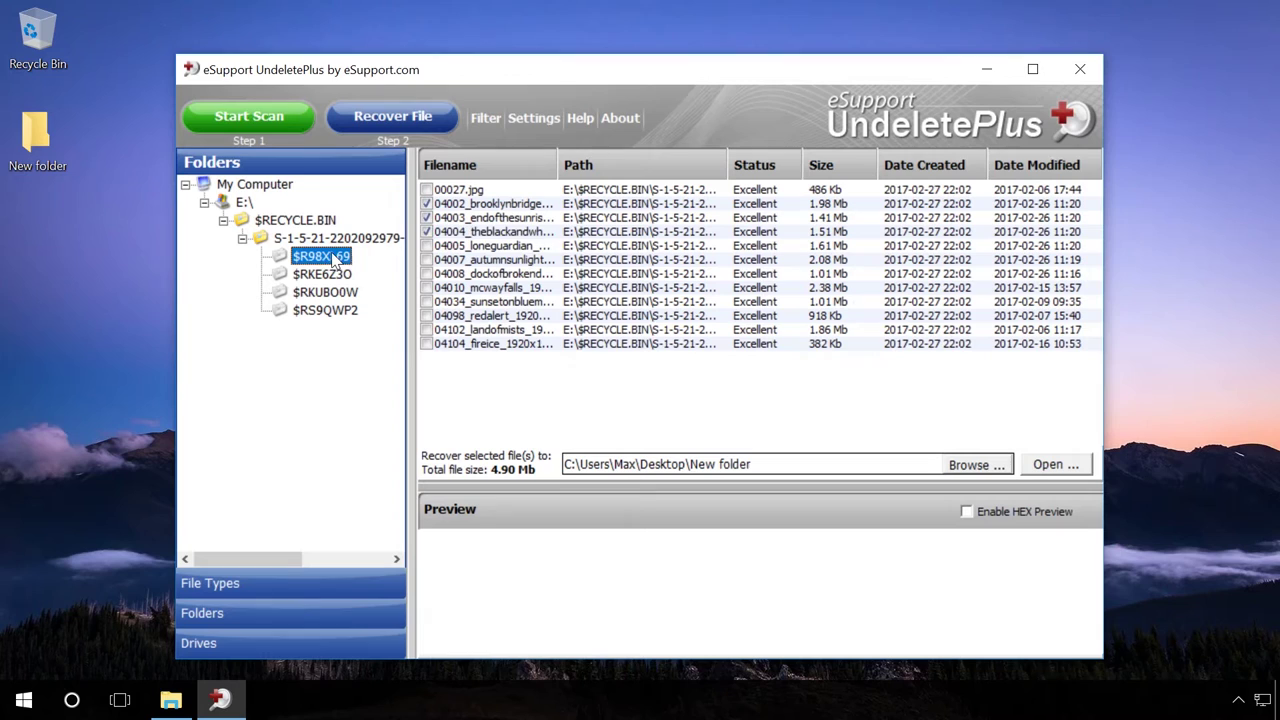
{"action": "left_click", "coordinate": [427, 189]}
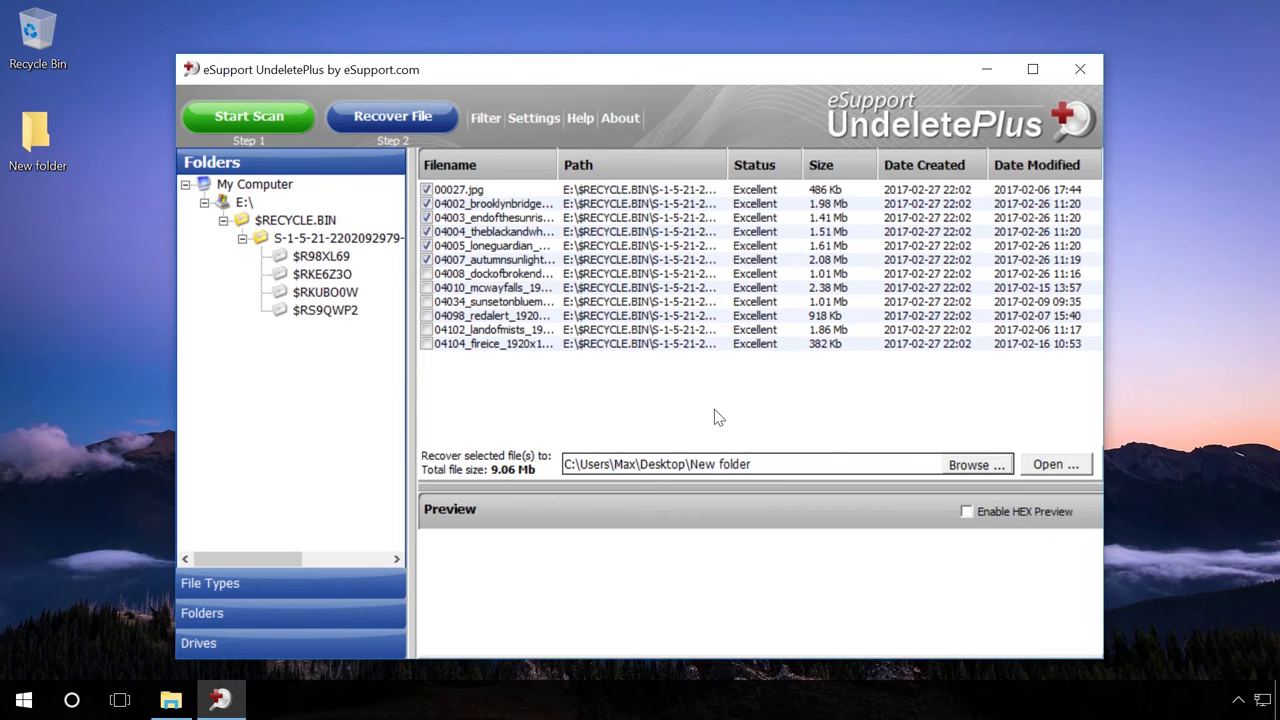
Set the desktop New folder as destination and recover the six marked photos
{"action": "left_click", "coordinate": [962, 468]}
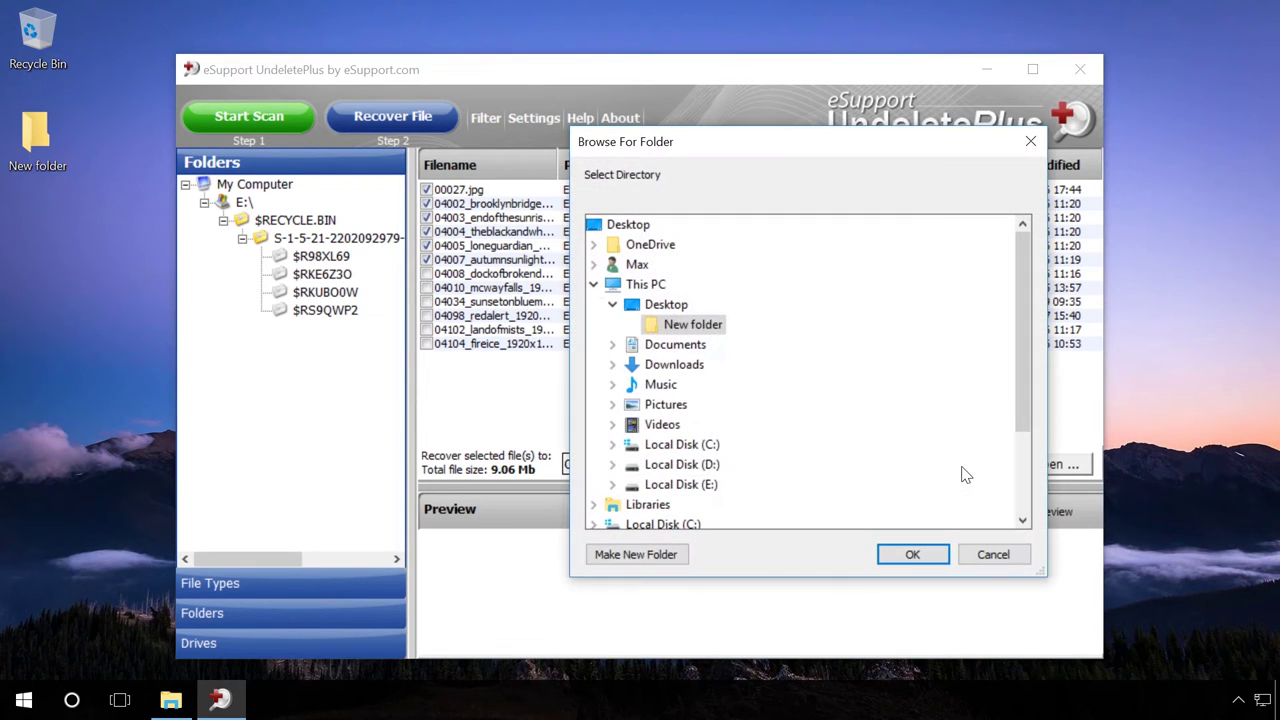
{"action": "left_click", "coordinate": [720, 324]}
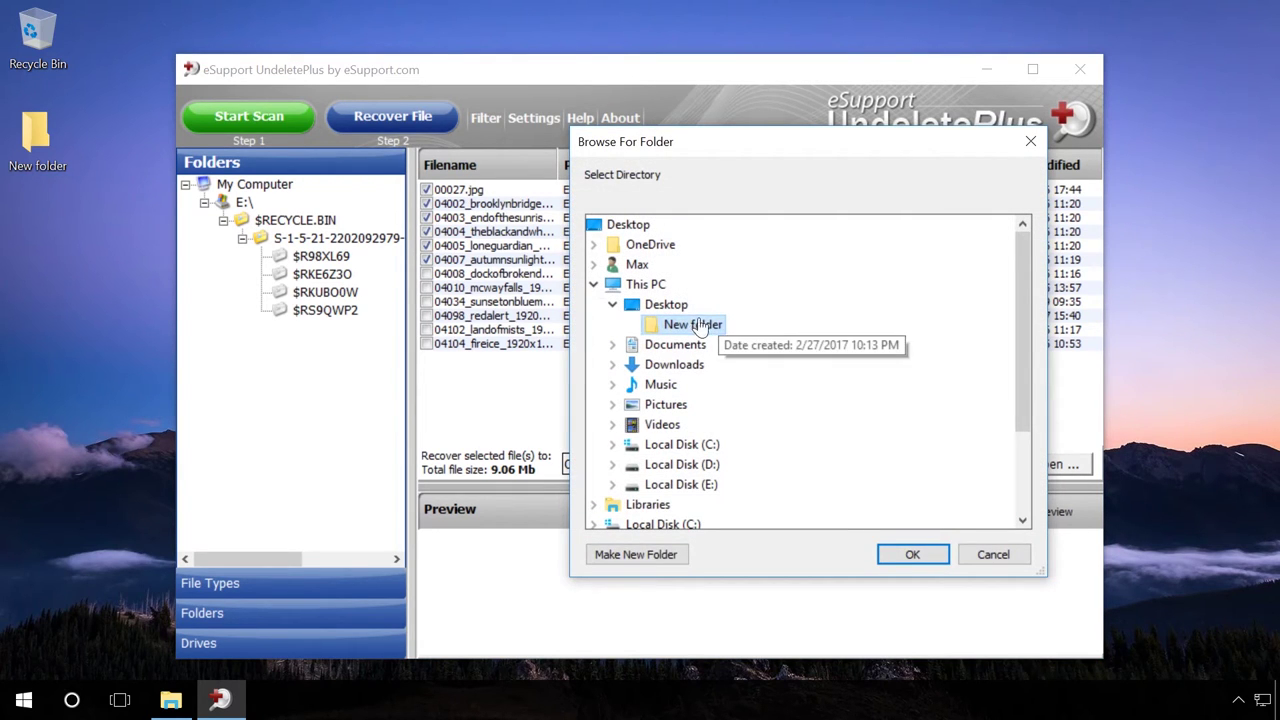
{"action": "left_click", "coordinate": [884, 557]}
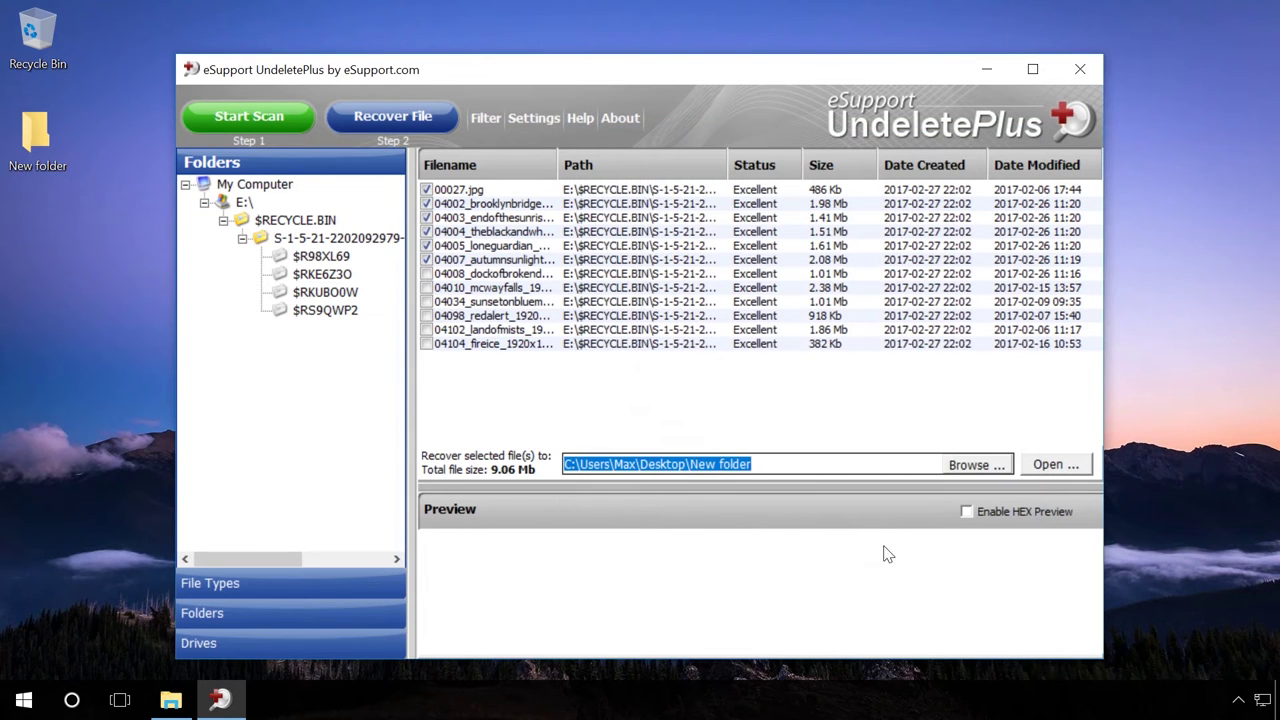
{"action": "left_click", "coordinate": [418, 122]}
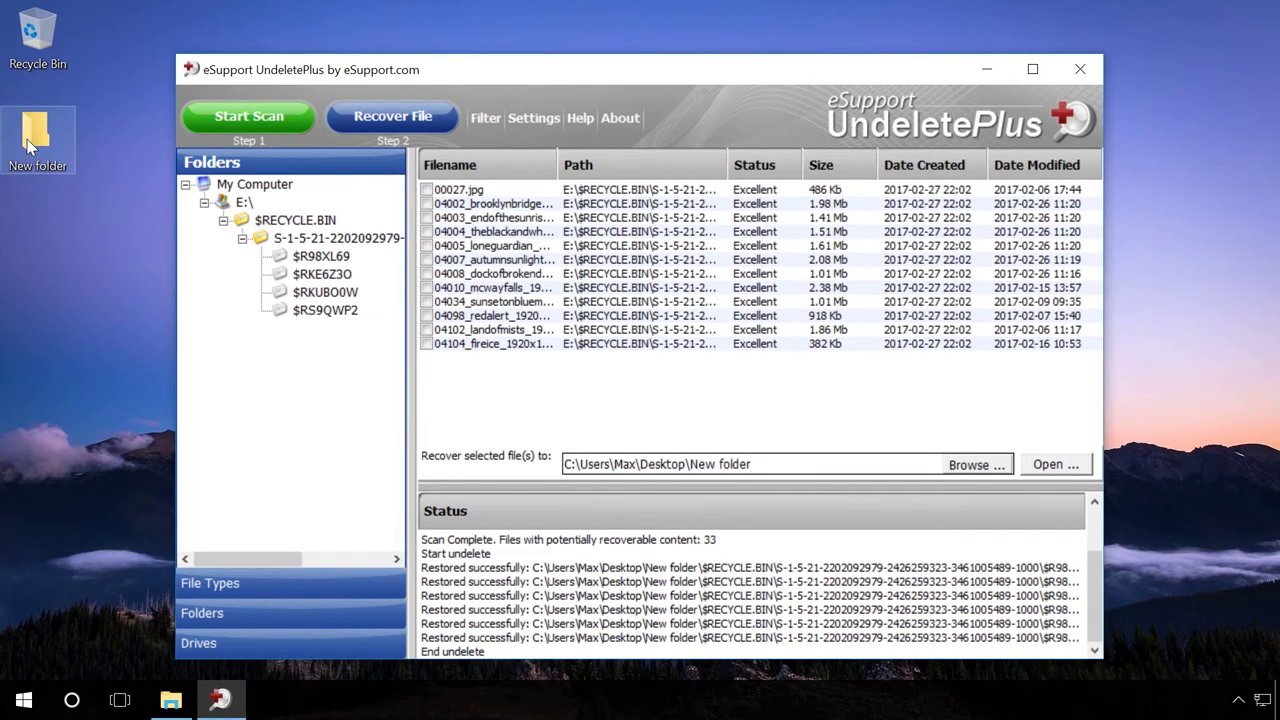
Open New folder down through $RECYCLE.BIN to $R98XL69's recovered photos, then minimize Explorer
{"action": "double_click", "coordinate": [30, 143]}
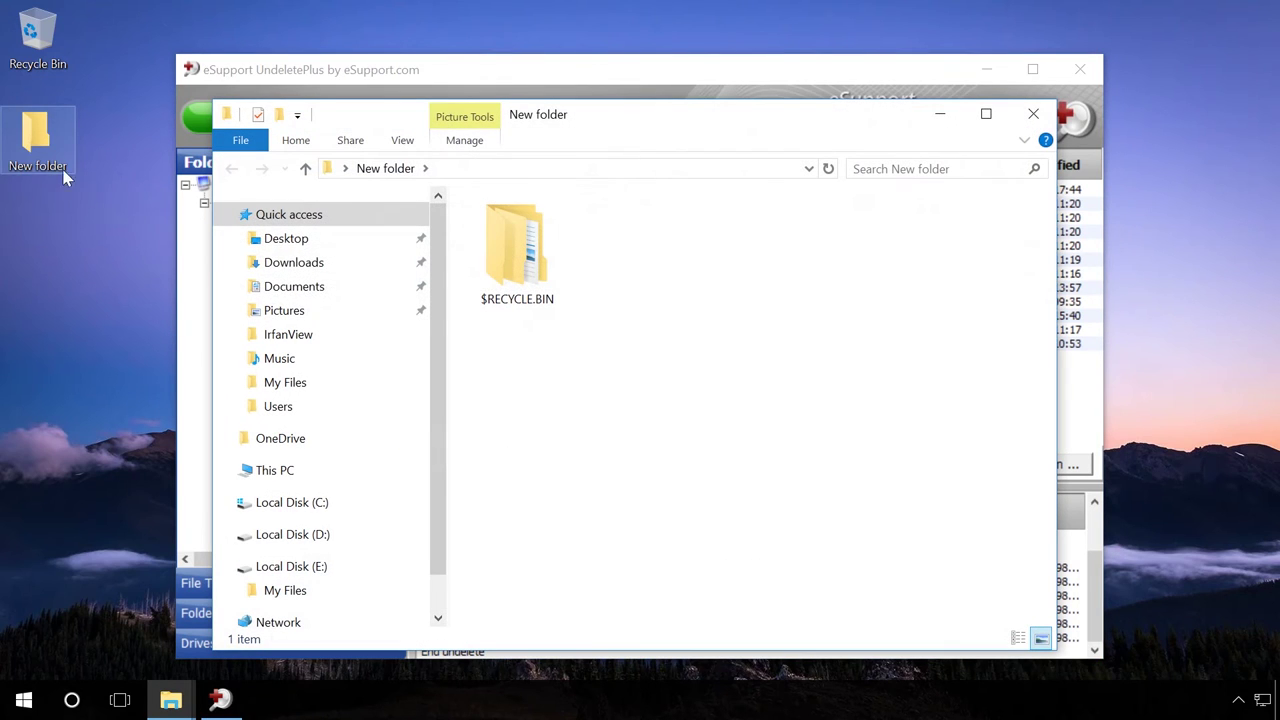
{"action": "double_click", "coordinate": [506, 251]}
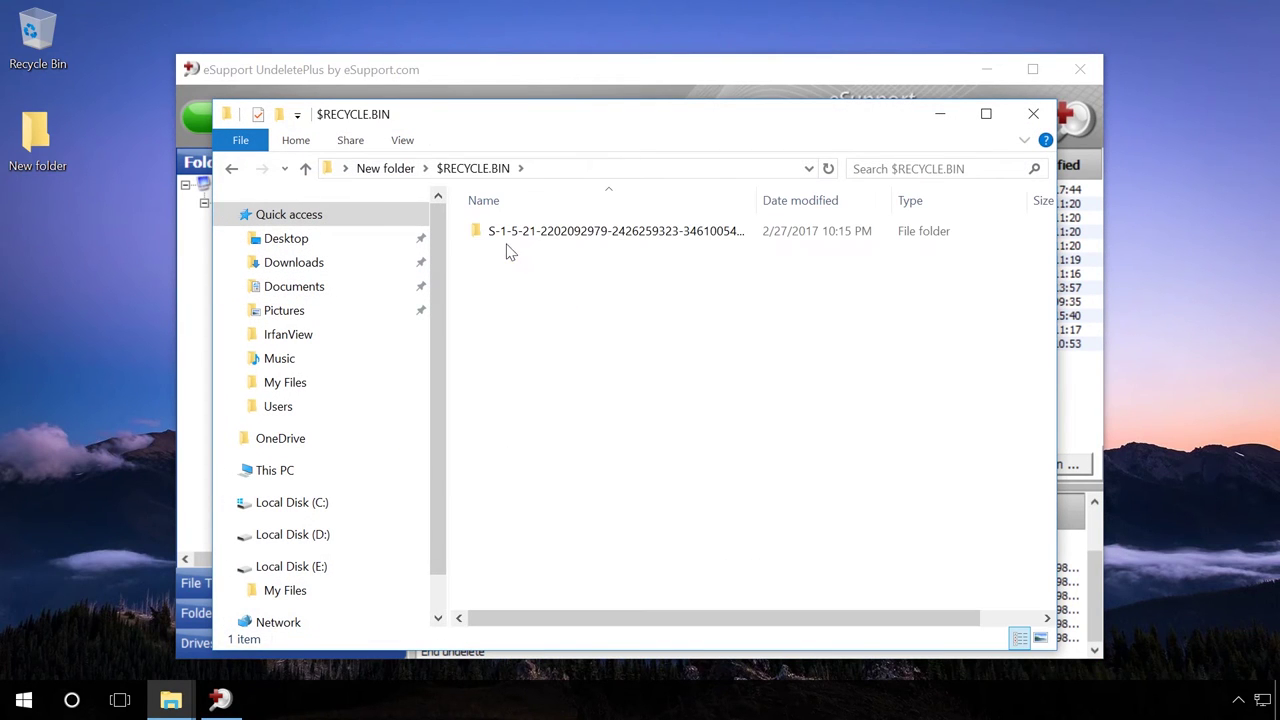
{"action": "double_click", "coordinate": [509, 238]}
{"action": "double_click", "coordinate": [509, 238]}
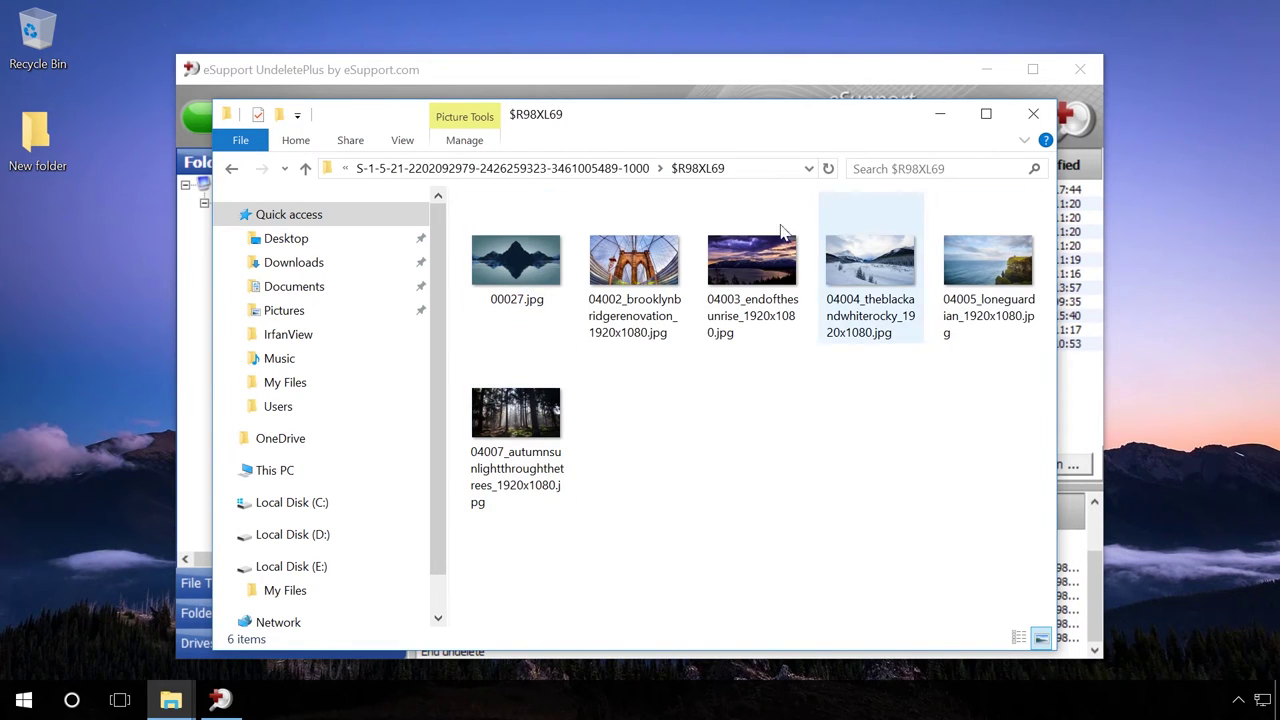
{"action": "left_click", "coordinate": [939, 113]}
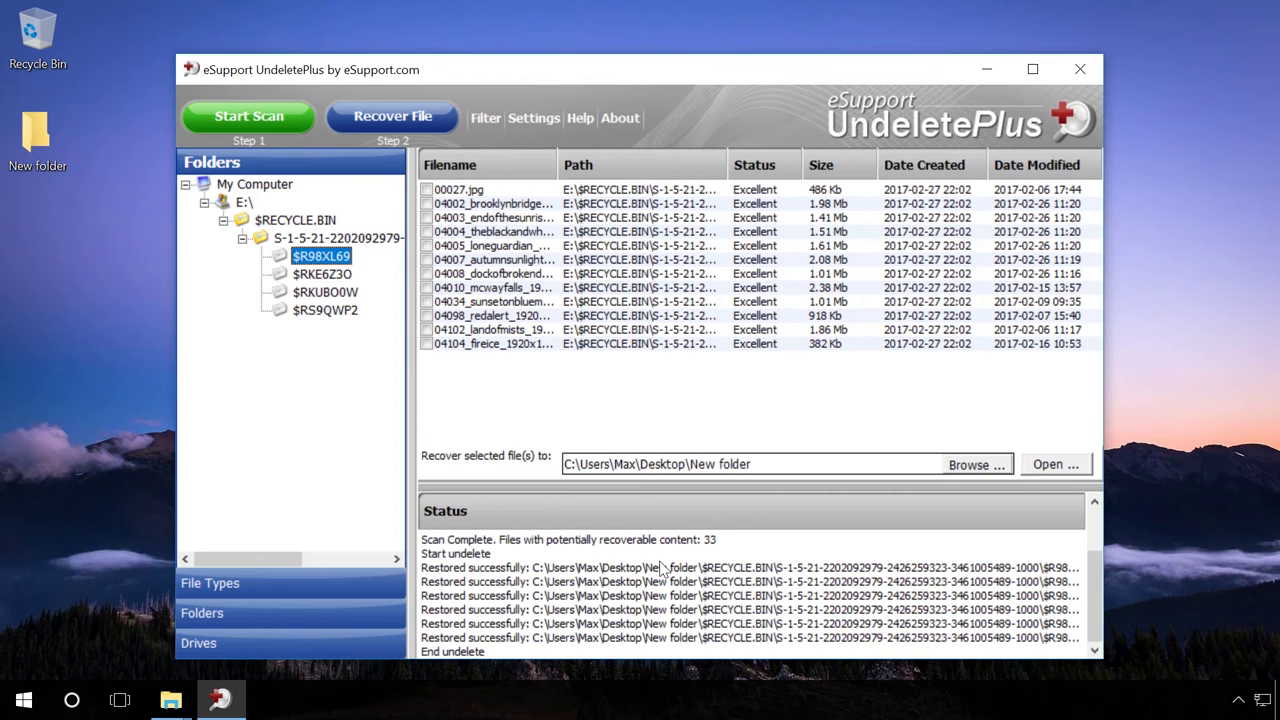
Group results by file type and select the Excel, PowerPoint, Word files and Video-01.mp4
{"action": "left_click", "coordinate": [303, 587]}
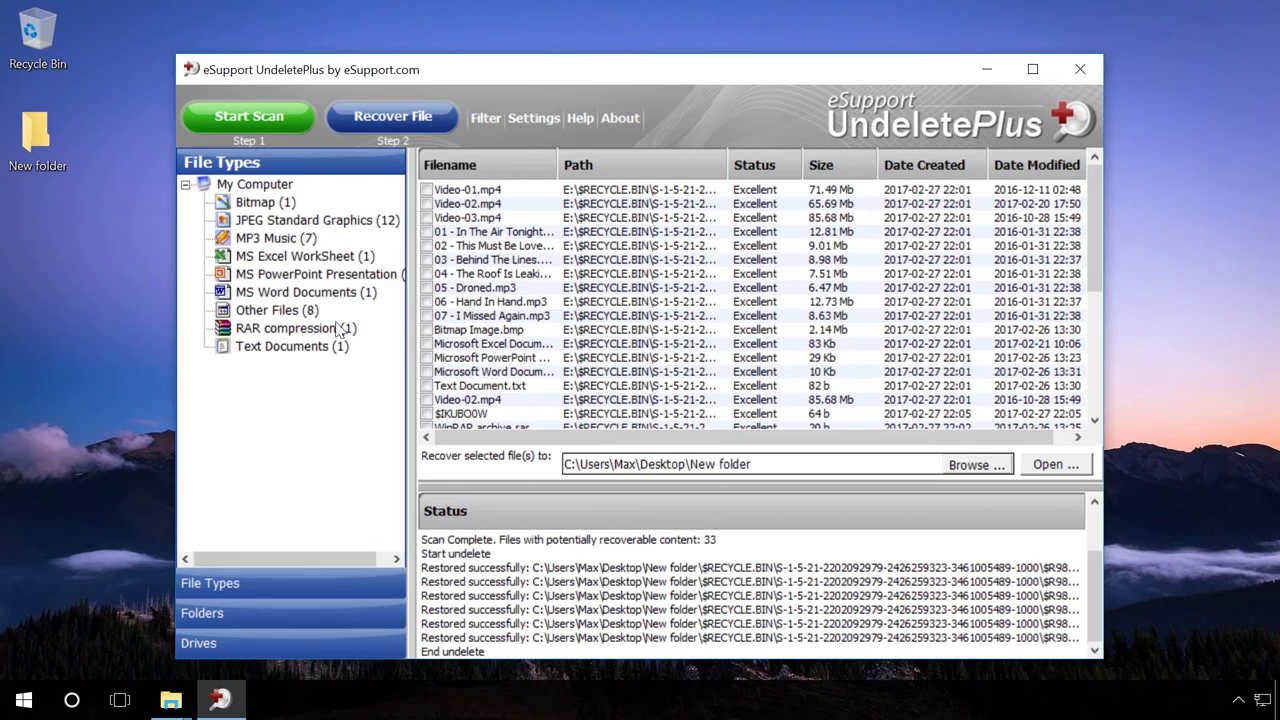
{"action": "left_click", "coordinate": [345, 258]}
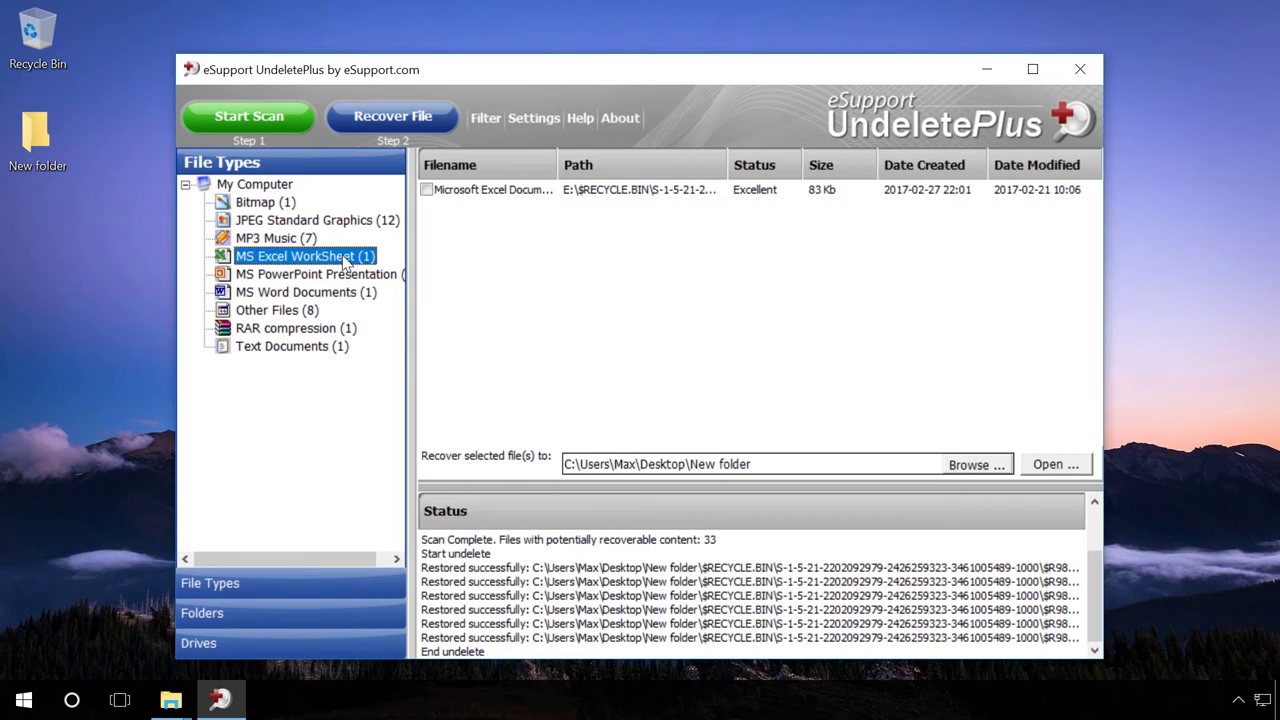
{"action": "left_click", "coordinate": [510, 191]}
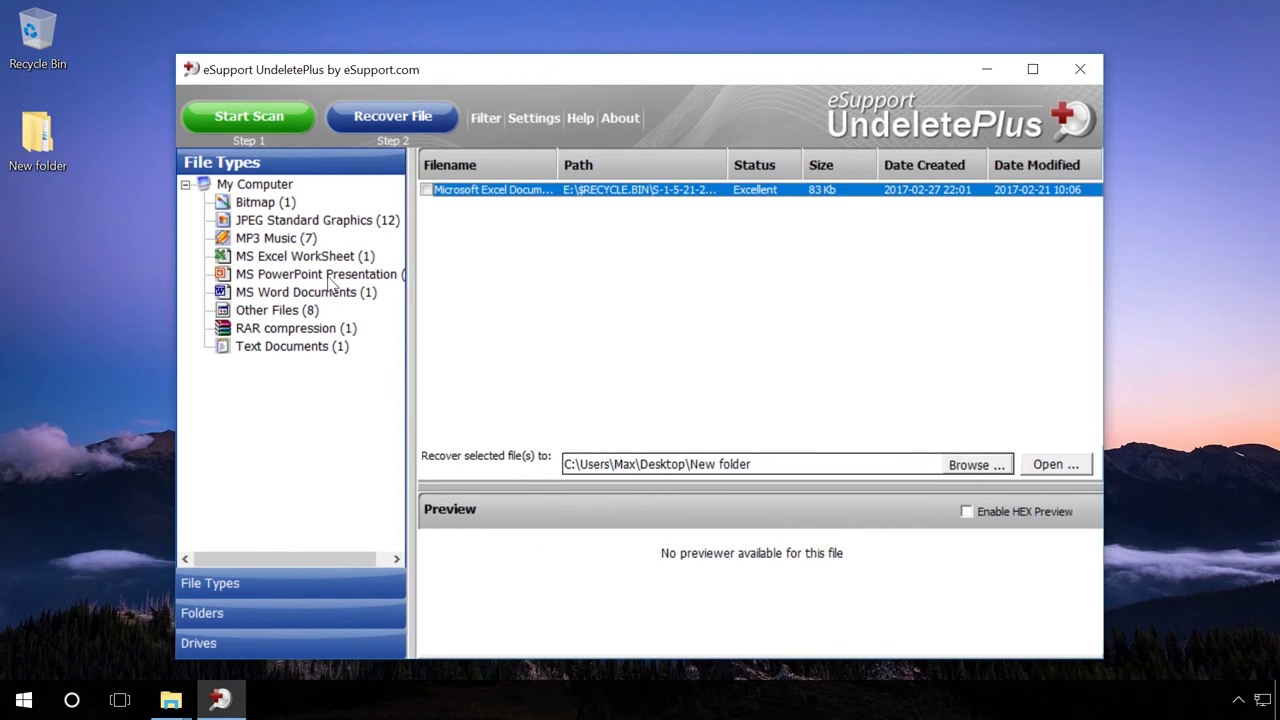
{"action": "left_click", "coordinate": [328, 278]}
{"action": "left_click", "coordinate": [505, 193]}
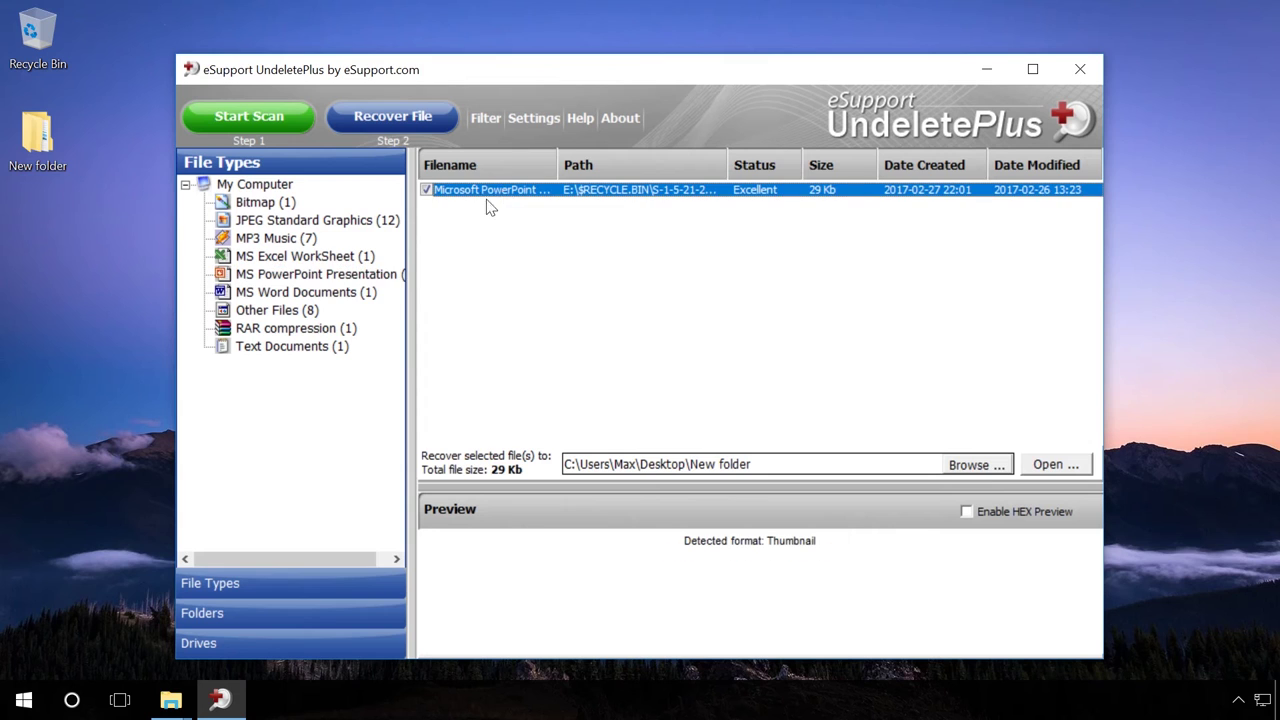
{"action": "left_click", "coordinate": [340, 296]}
{"action": "left_click", "coordinate": [505, 193]}
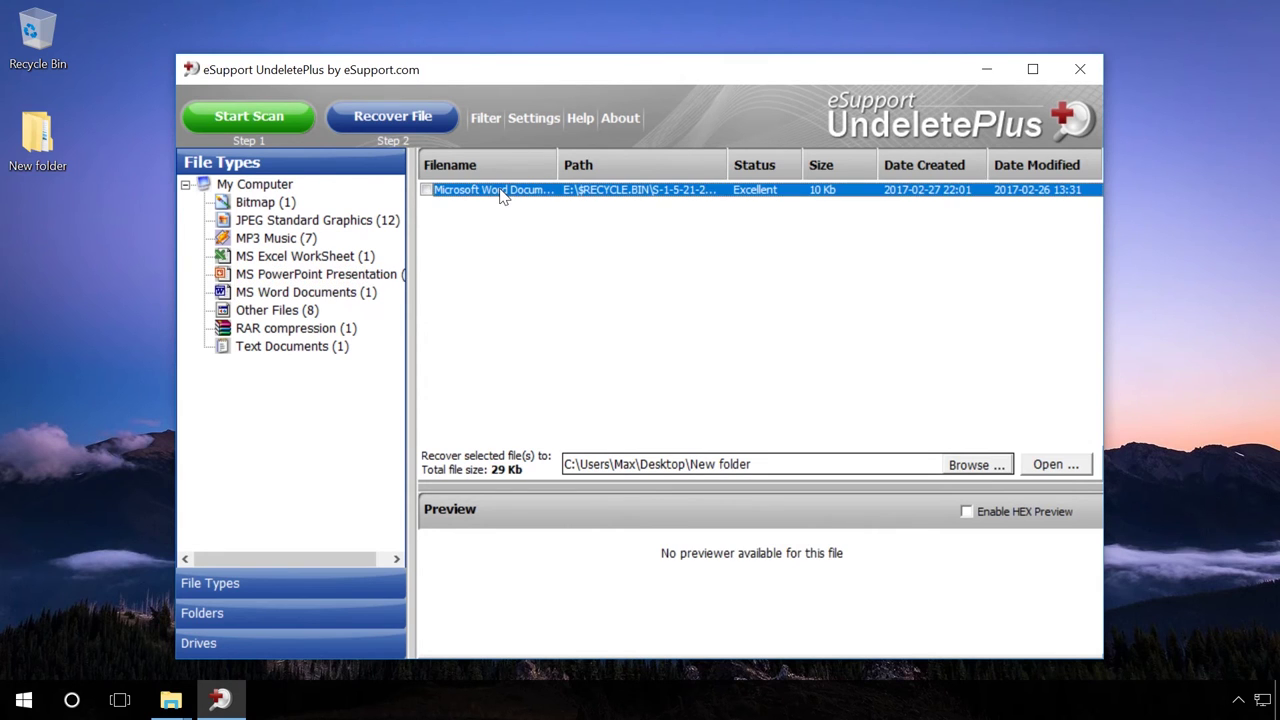
{"action": "left_click", "coordinate": [295, 312]}
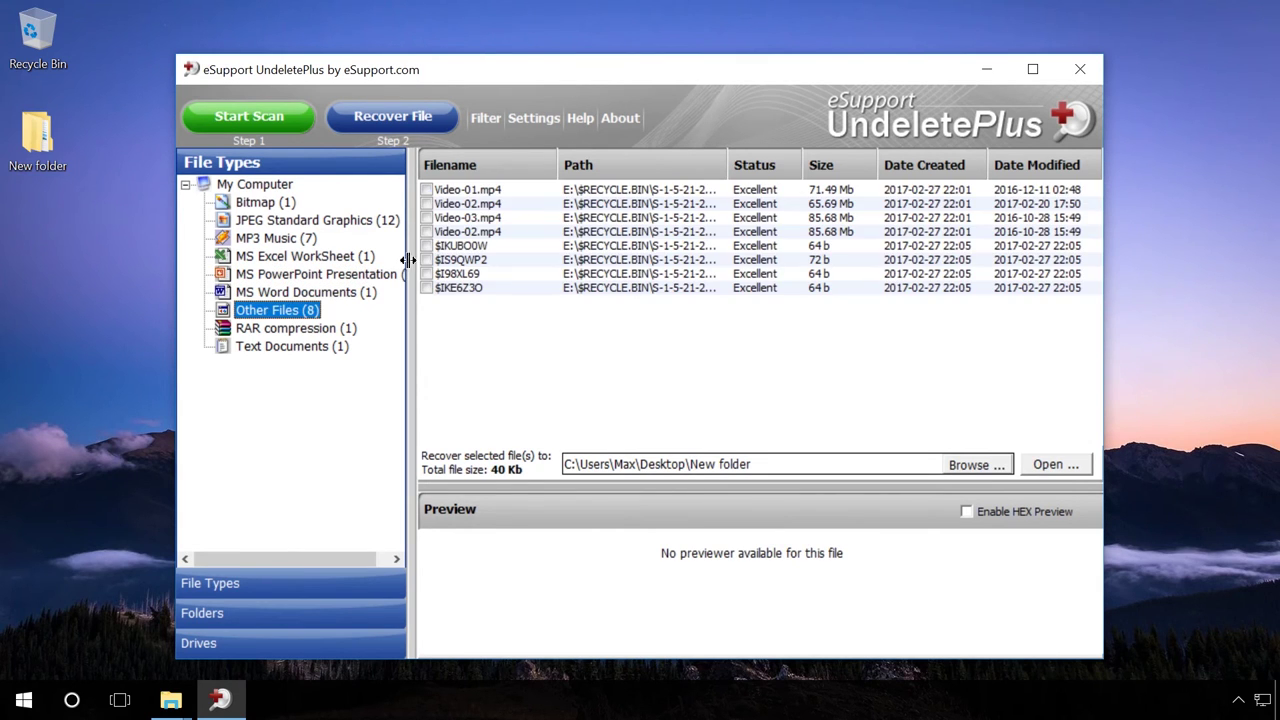
{"action": "left_click", "coordinate": [478, 192]}
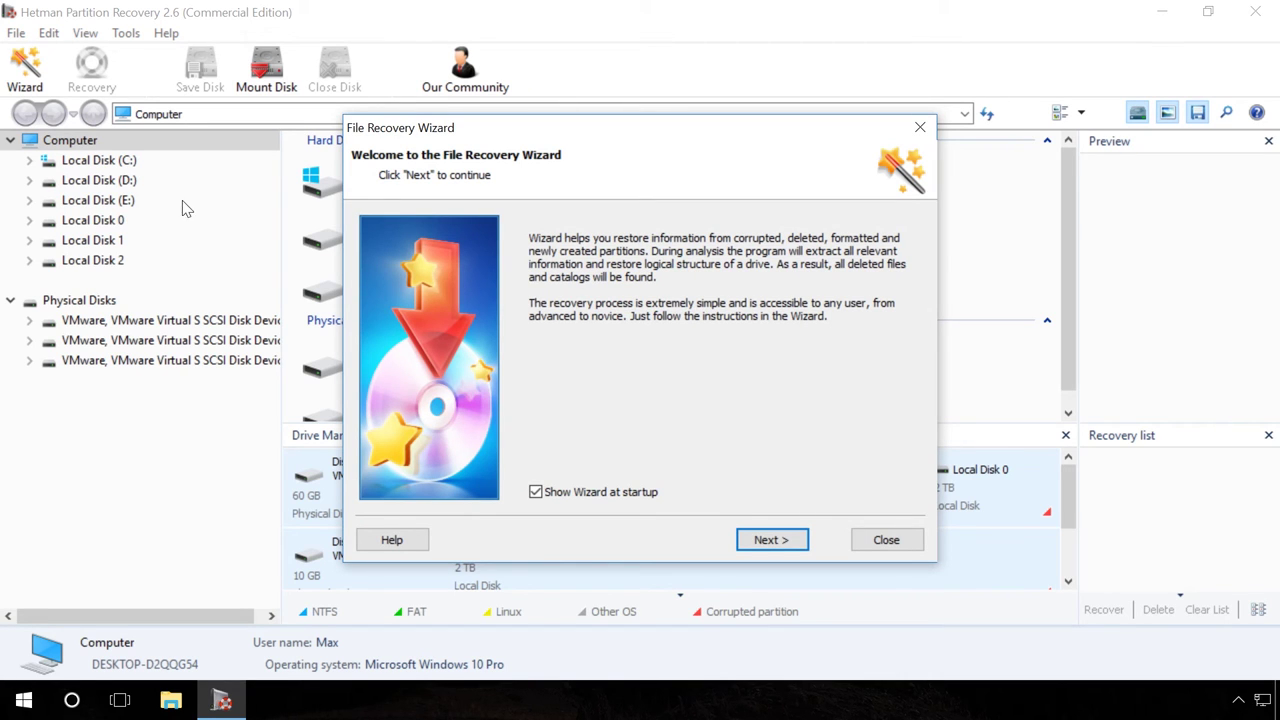
Skip the welcome wizard, fast-scan Local Disk (E:), then look at View > Language options
{"action": "left_click", "coordinate": [916, 545]}
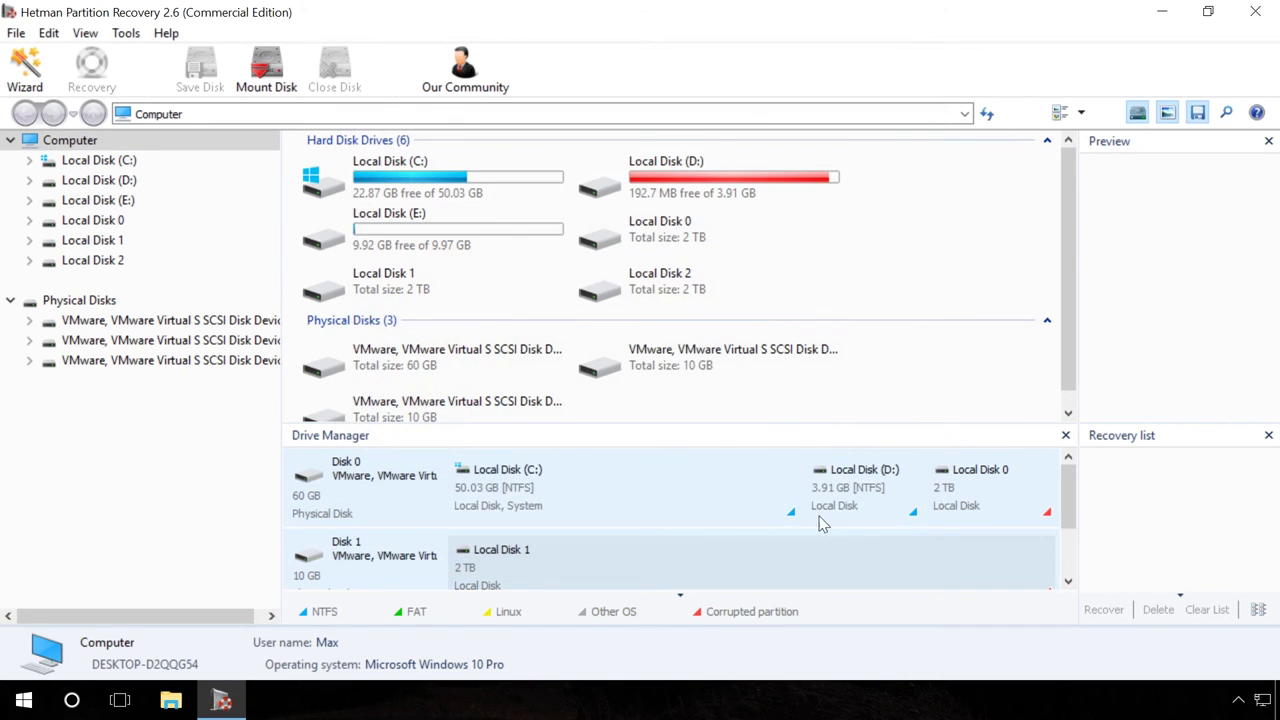
{"action": "double_click", "coordinate": [125, 203]}
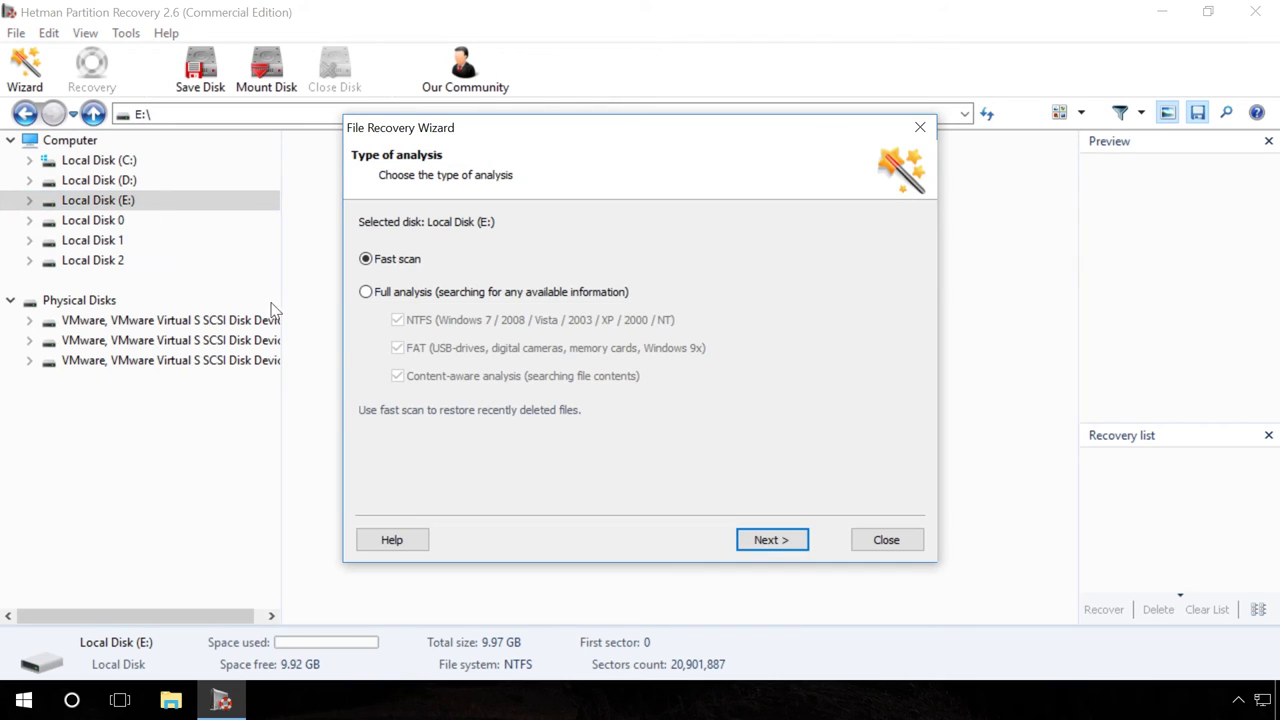
{"action": "left_click", "coordinate": [764, 541]}
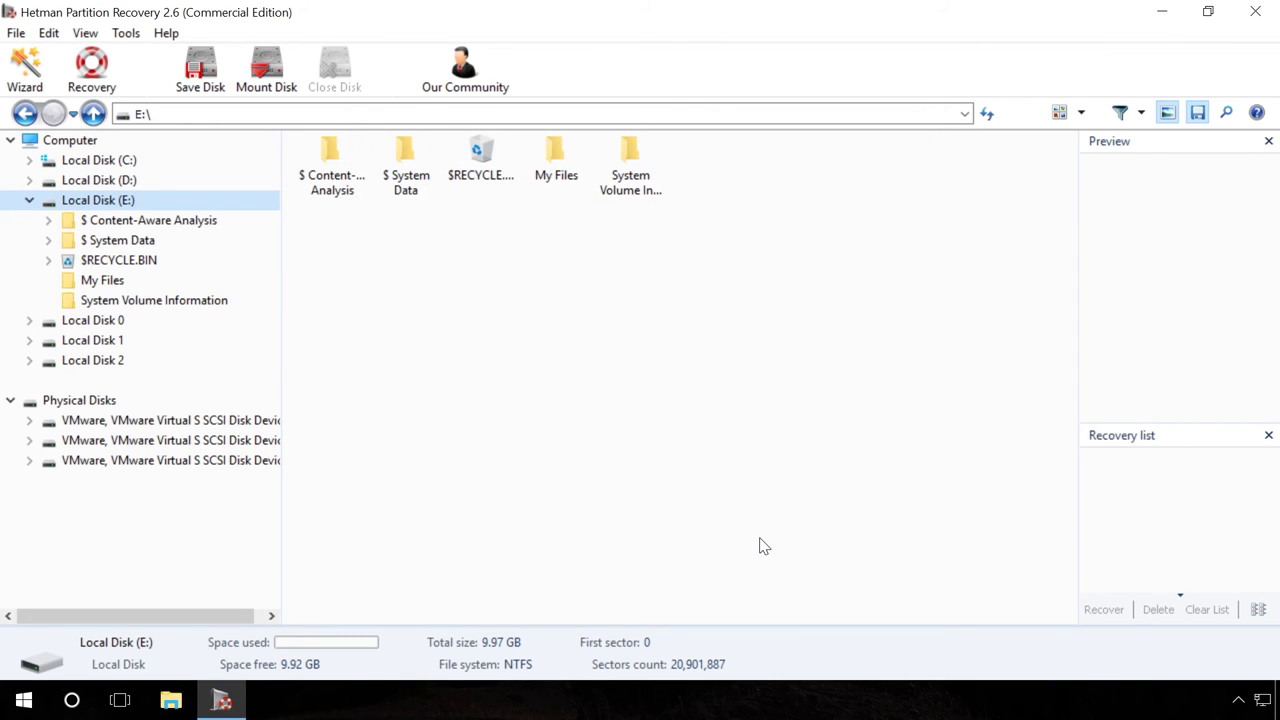
{"action": "left_click", "coordinate": [85, 33]}
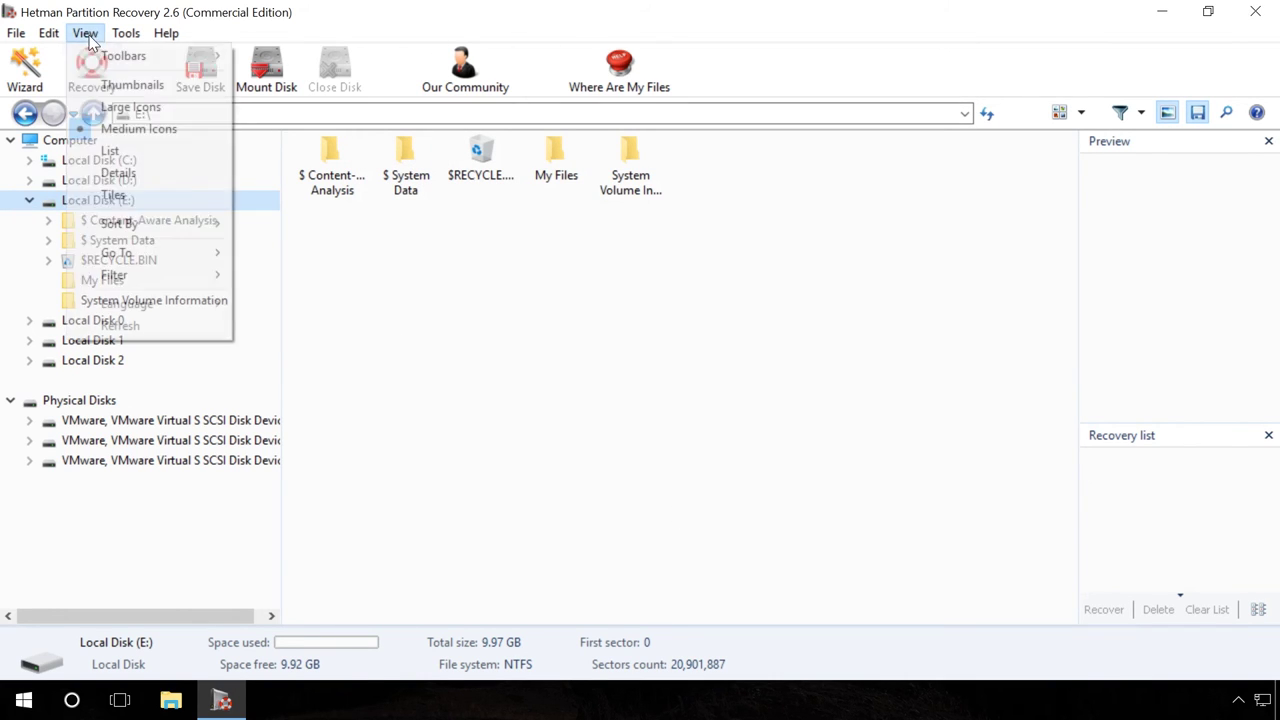
{"action": "mouse_move", "coordinate": [160, 302]}
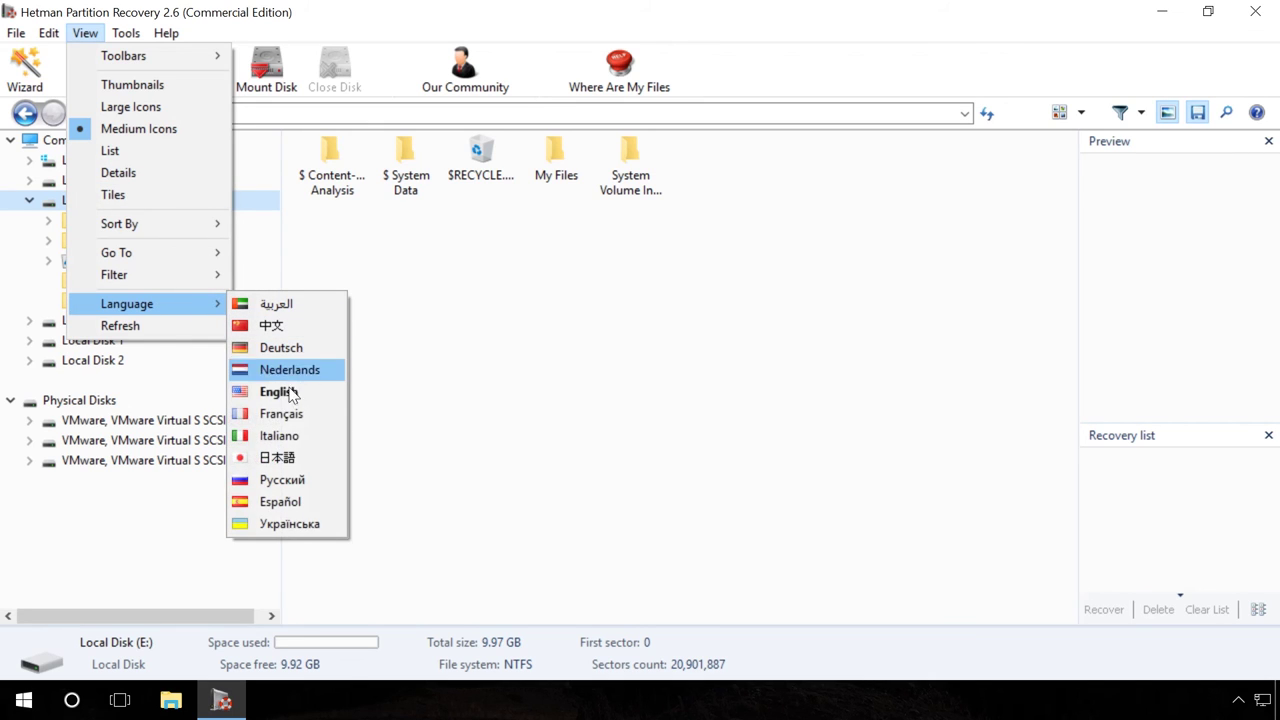
Close the language options and open the $R98XL69 folder inside E:'s $RECYCLE.BIN
{"action": "left_click", "coordinate": [314, 271]}
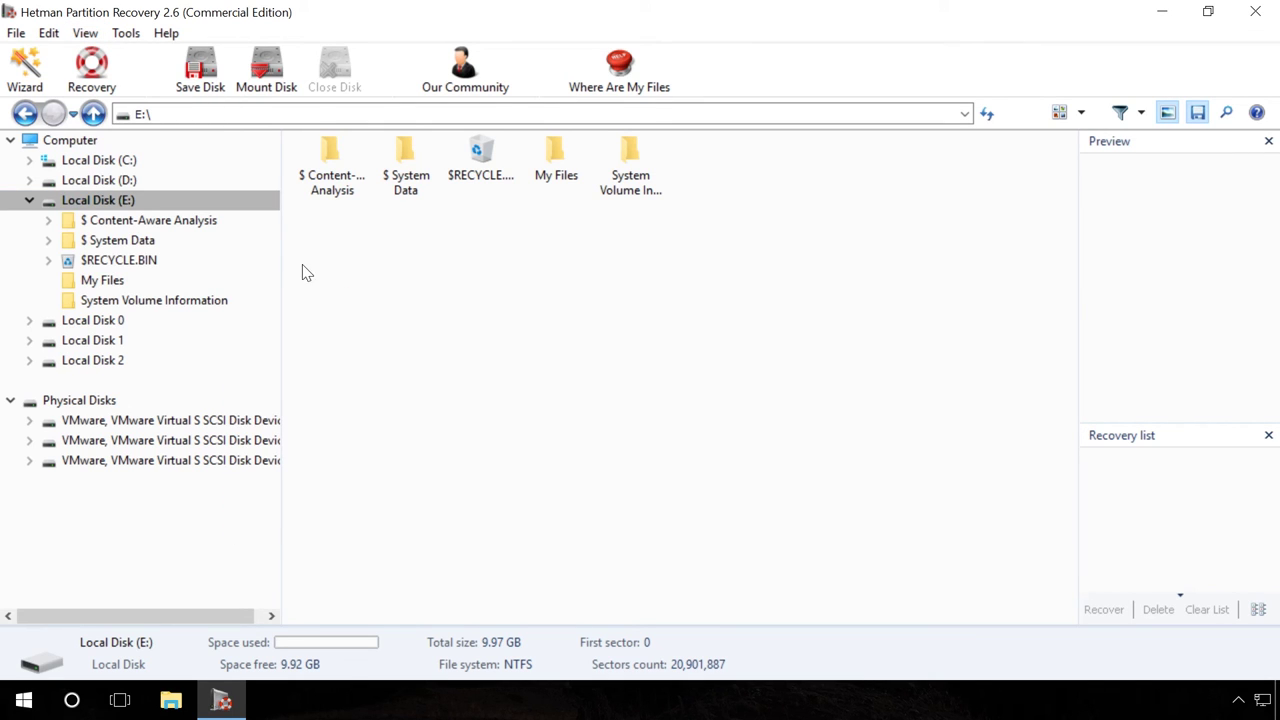
{"action": "double_click", "coordinate": [160, 262]}
{"action": "double_click", "coordinate": [160, 282]}
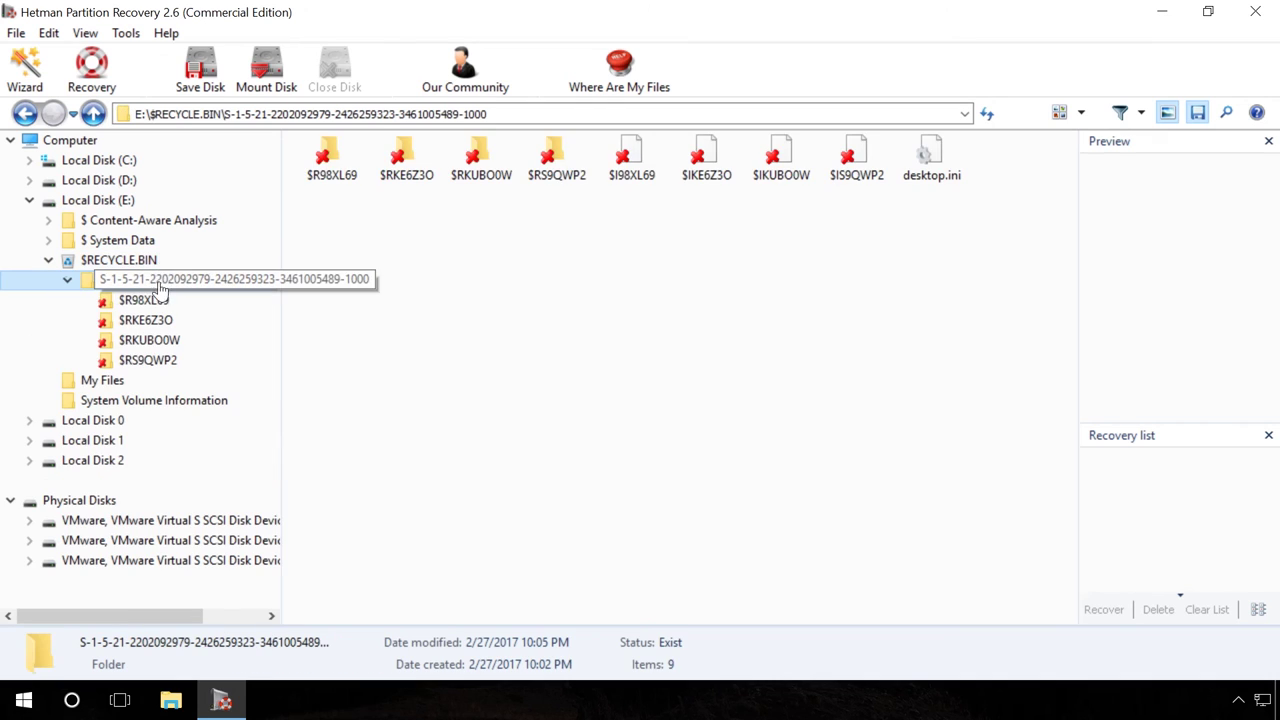
{"action": "left_click", "coordinate": [152, 300]}
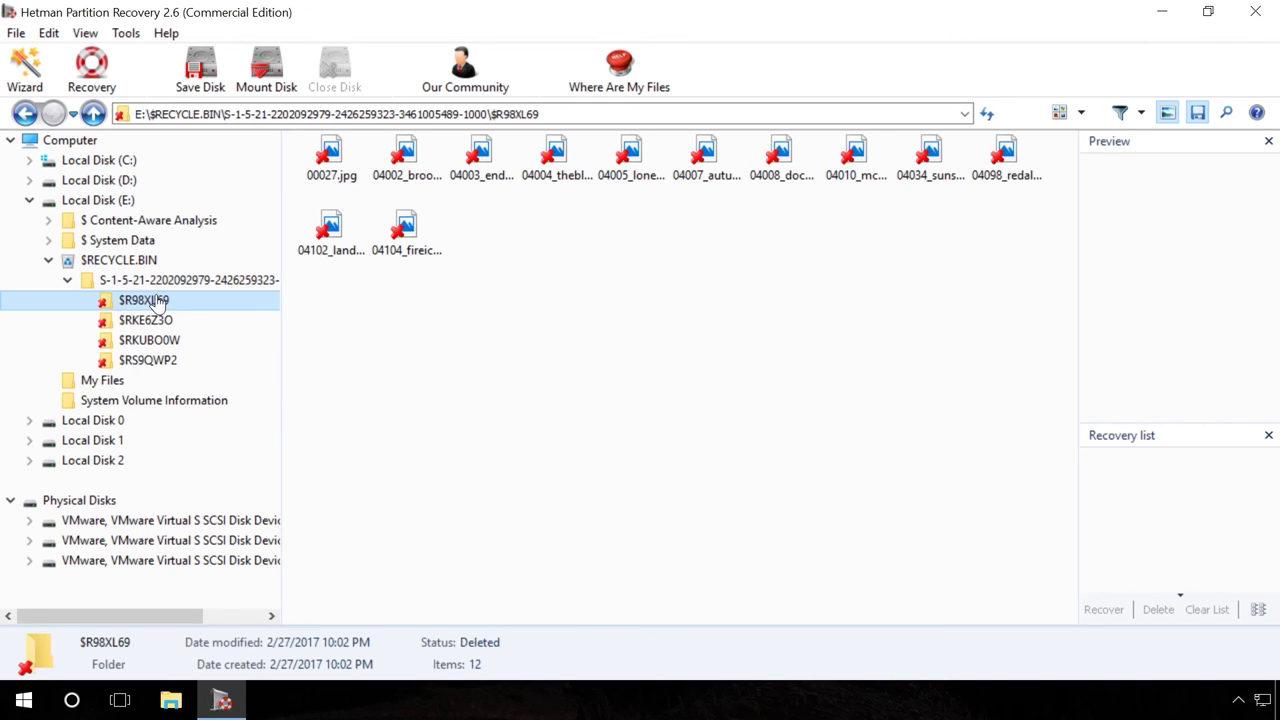
Preview 00027.jpg, the Brooklyn bridge image and 04003_endofthesunrise_1920x1080.jpg, enlarging the last
{"action": "left_click", "coordinate": [324, 172]}
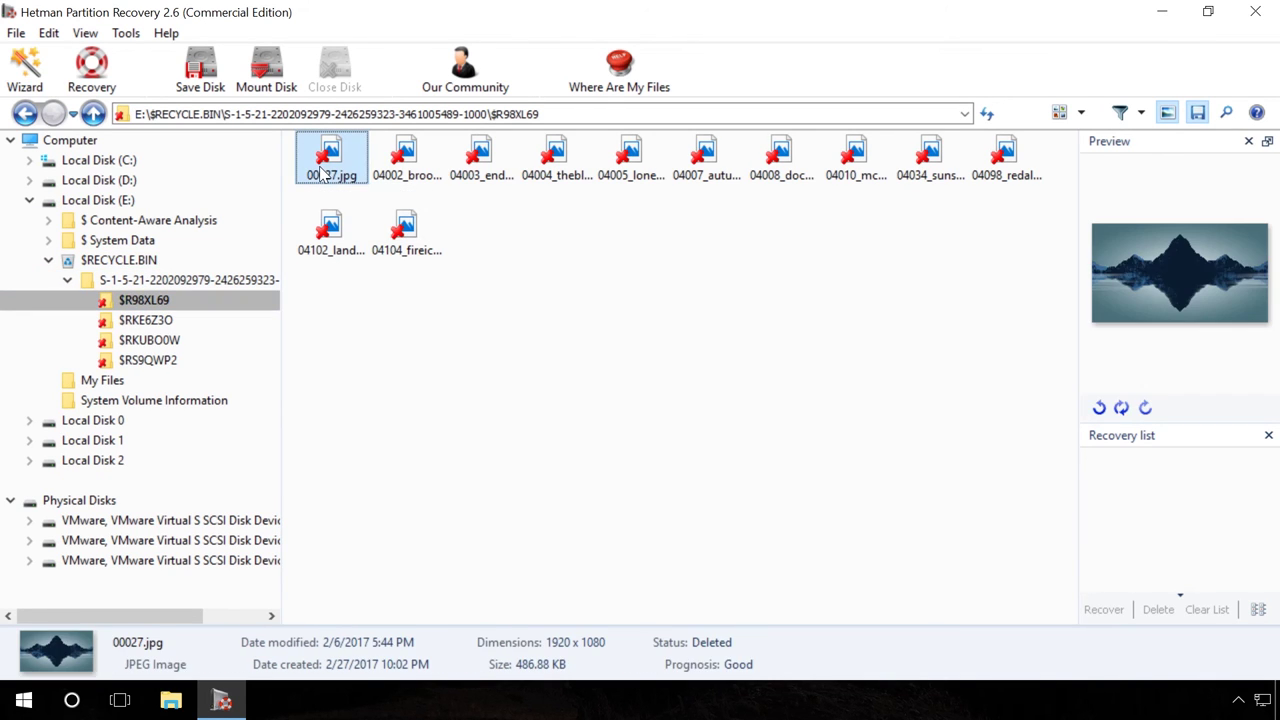
{"action": "left_click", "coordinate": [410, 168]}
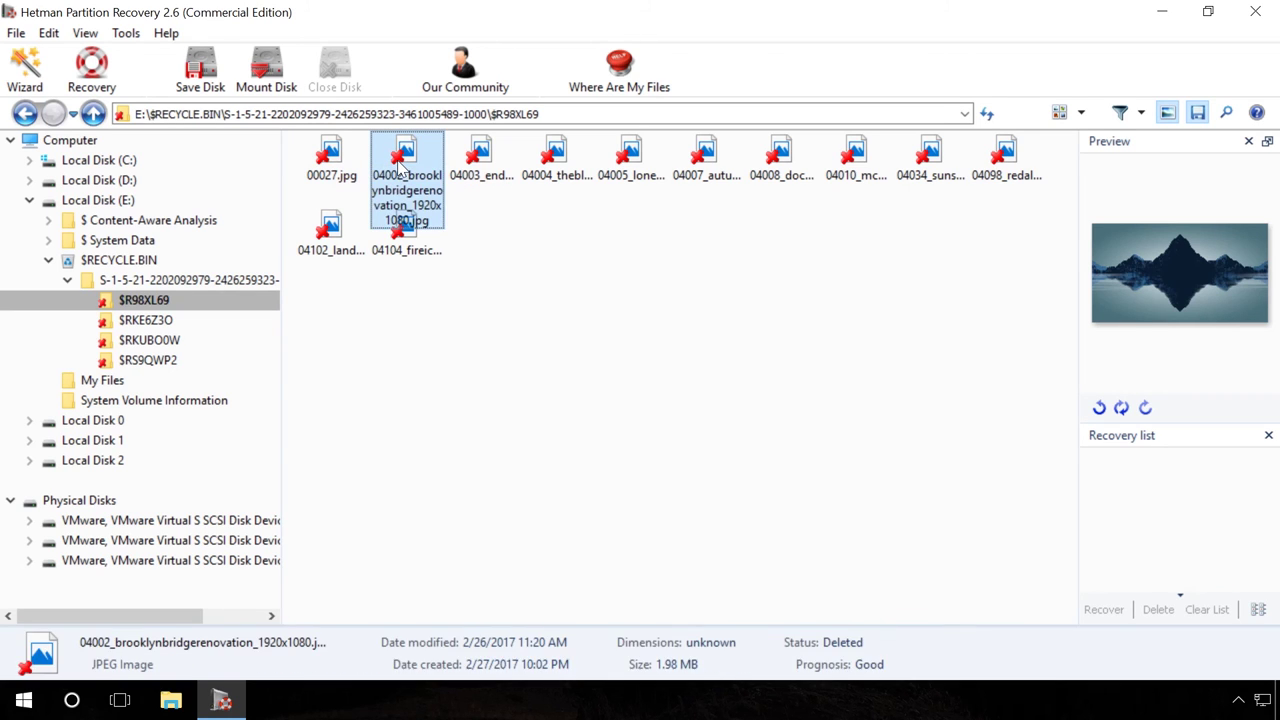
{"action": "left_click", "coordinate": [478, 160]}
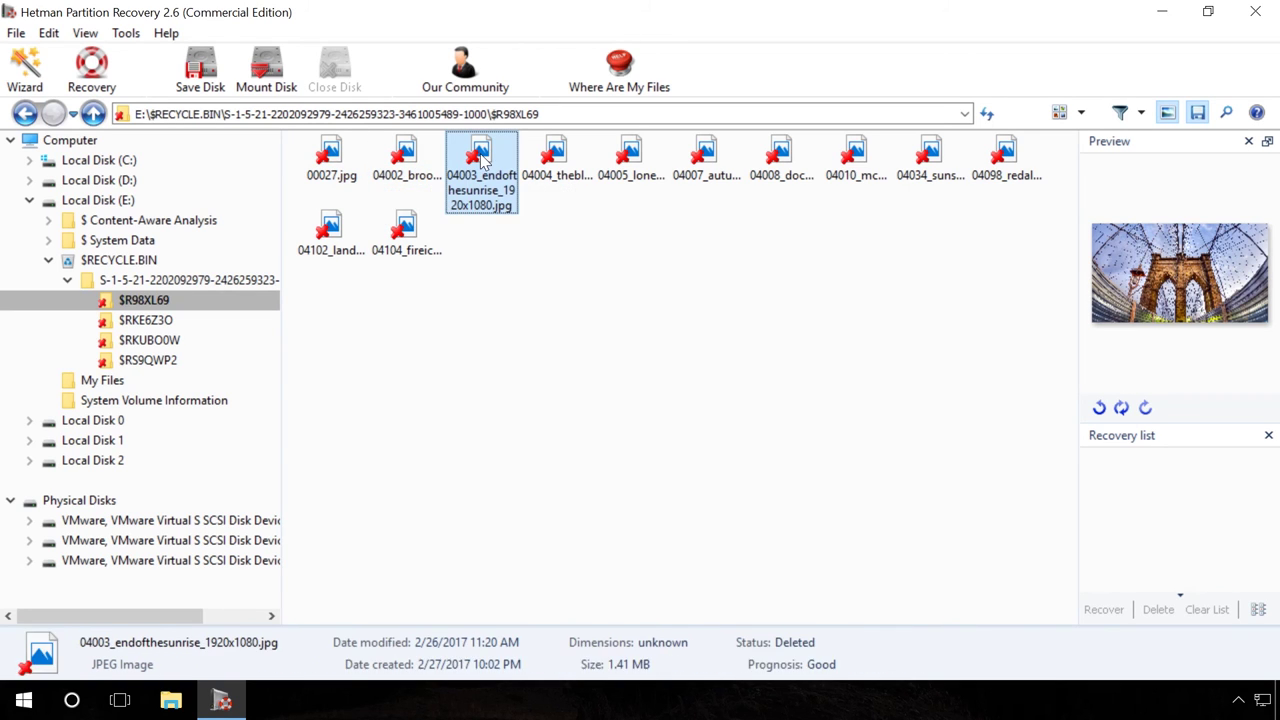
{"action": "left_click", "coordinate": [1267, 141]}
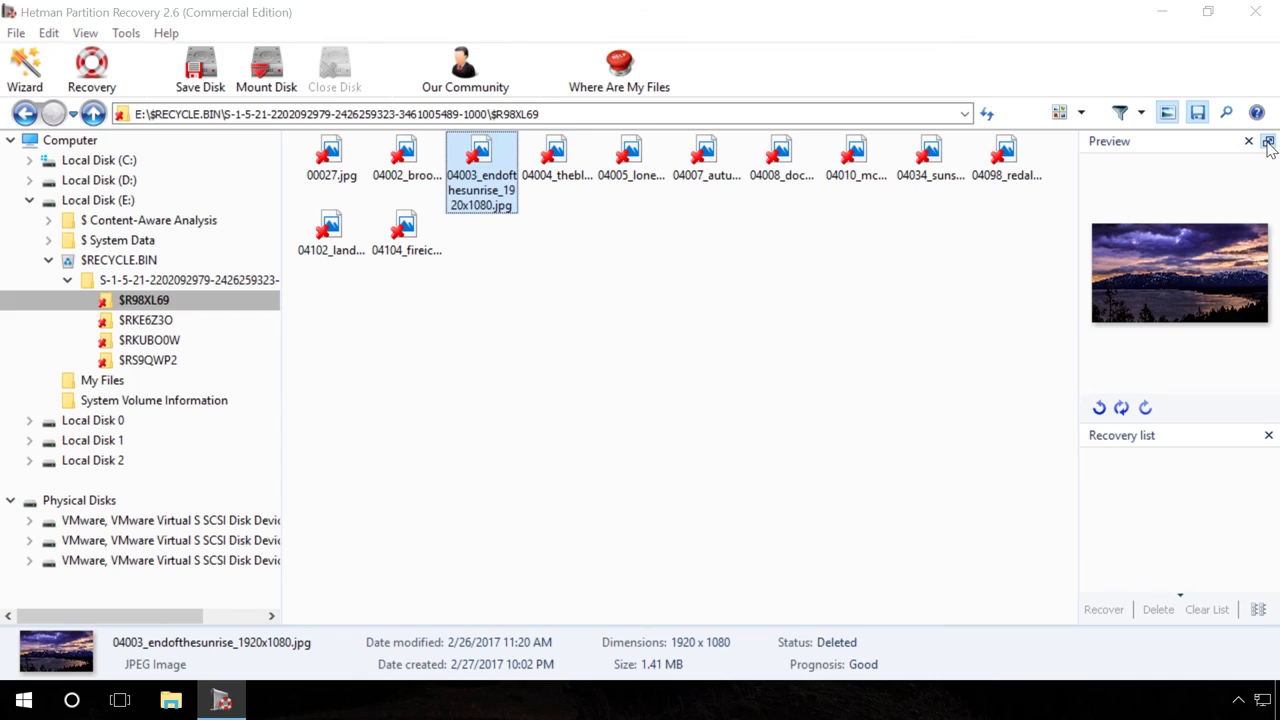